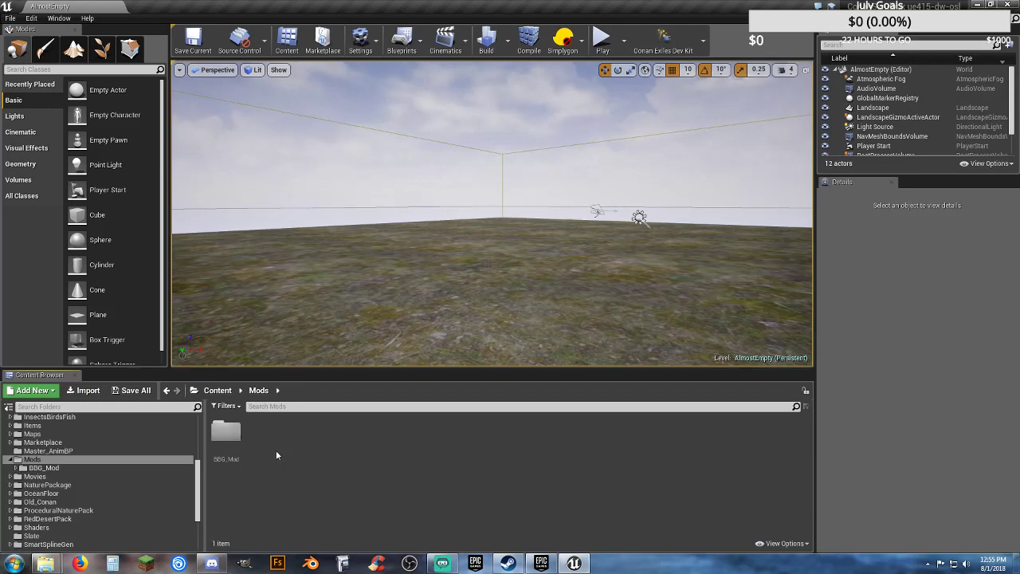
- Browse the BBG_Mod folder and its Tables subfolder, and return to the BBG_Mod folder
{"action": "left_click", "coordinate": [66, 468]}
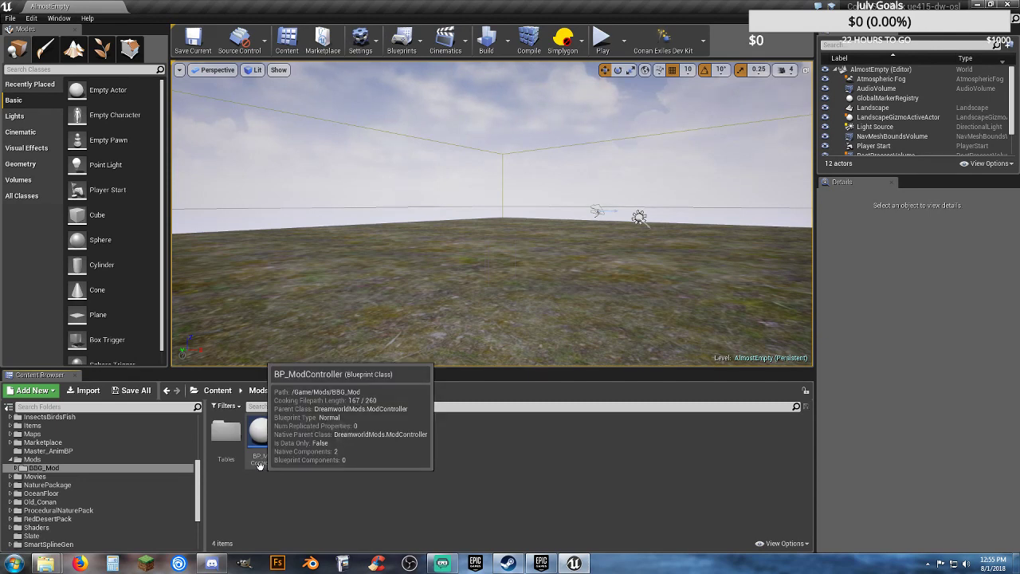
{"action": "left_click", "coordinate": [230, 461]}
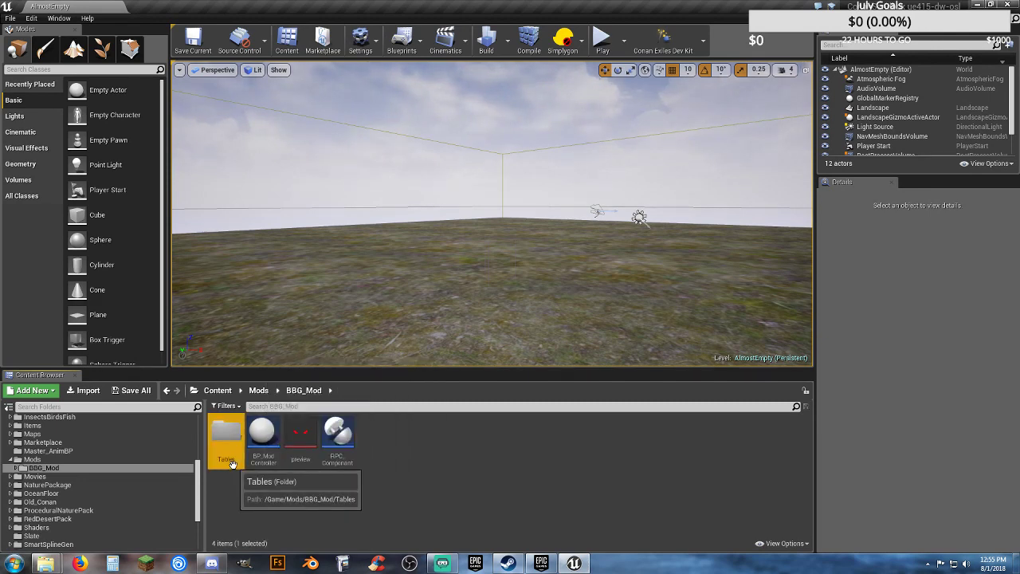
{"action": "double_click", "coordinate": [230, 461]}
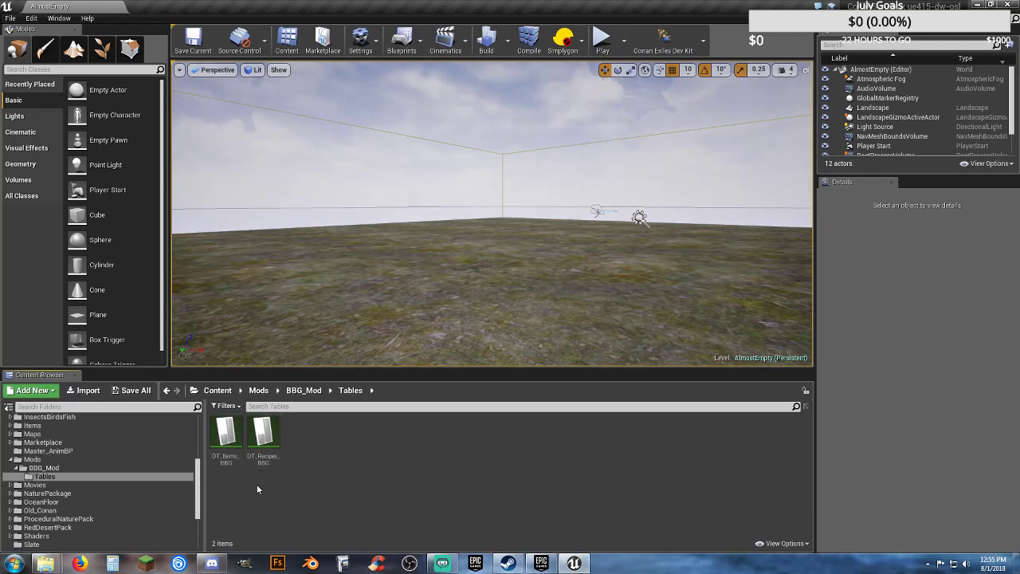
{"action": "left_click", "coordinate": [44, 468]}
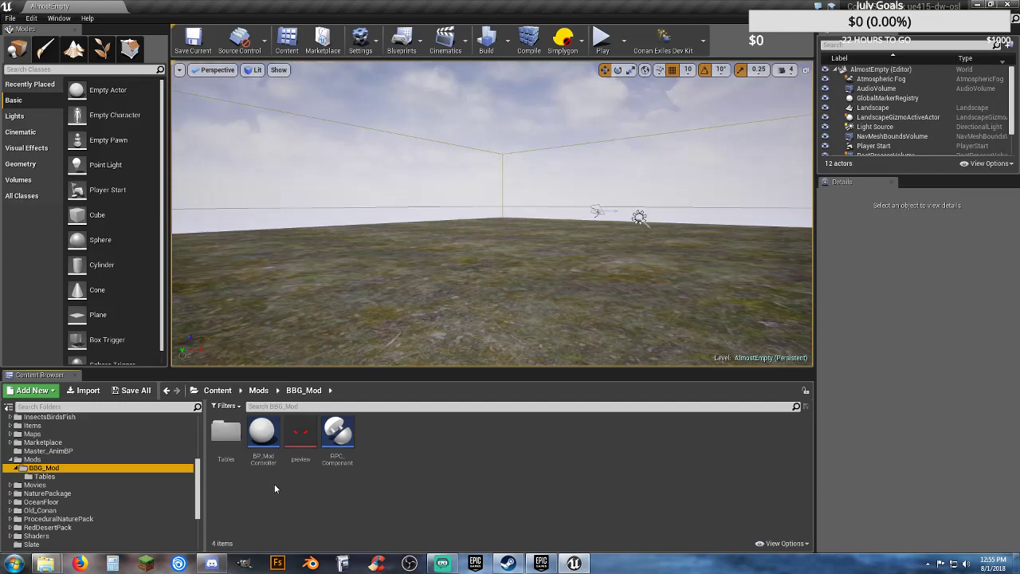
- Open the BP_ModController blueprint, examine its Mod Data Table Operations graph and class defaults, and close it
{"action": "double_click", "coordinate": [263, 435]}
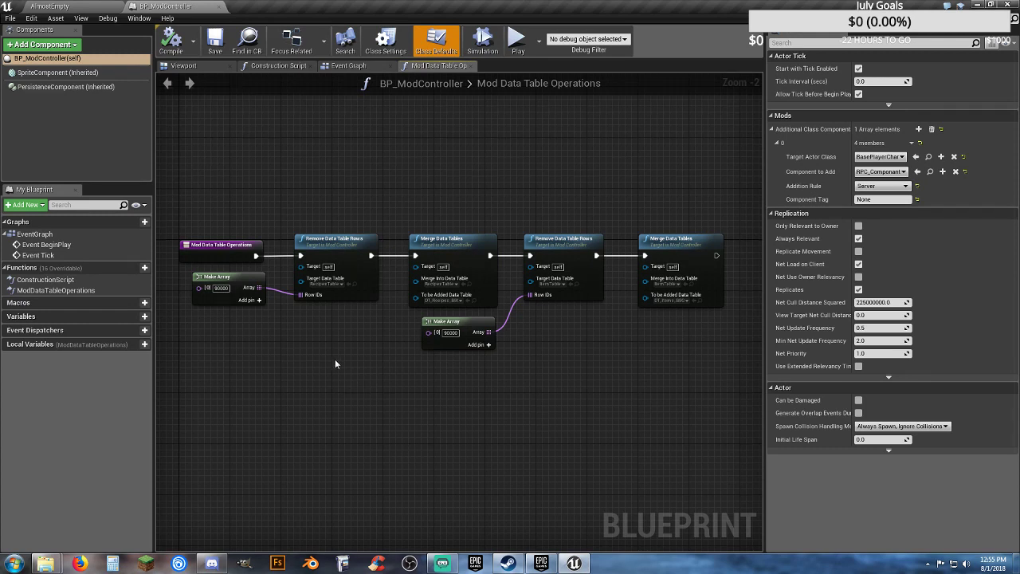
{"action": "left_click_drag", "start_coordinate": [346, 349], "coordinate": [254, 295]}
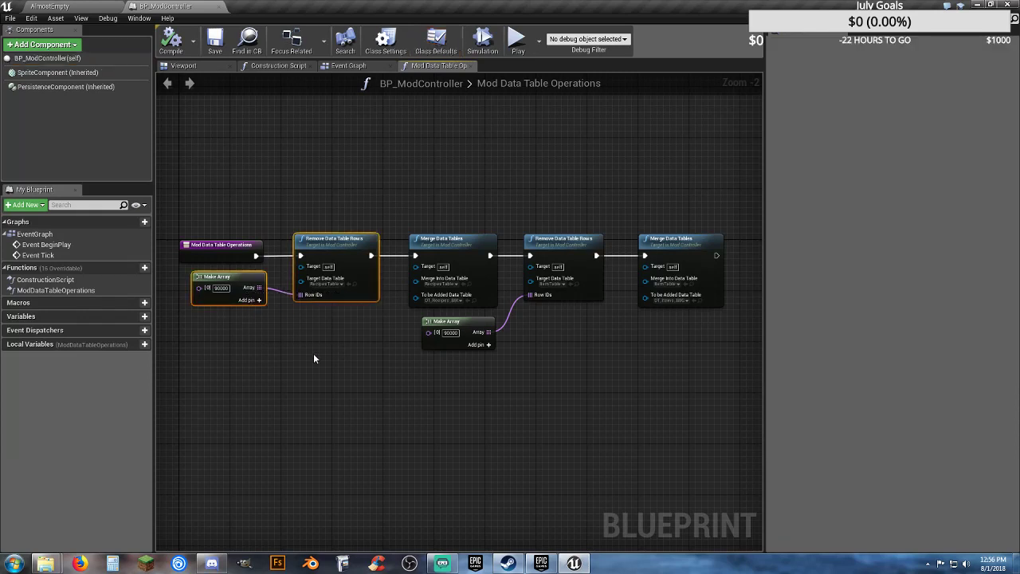
{"action": "left_click", "coordinate": [339, 371]}
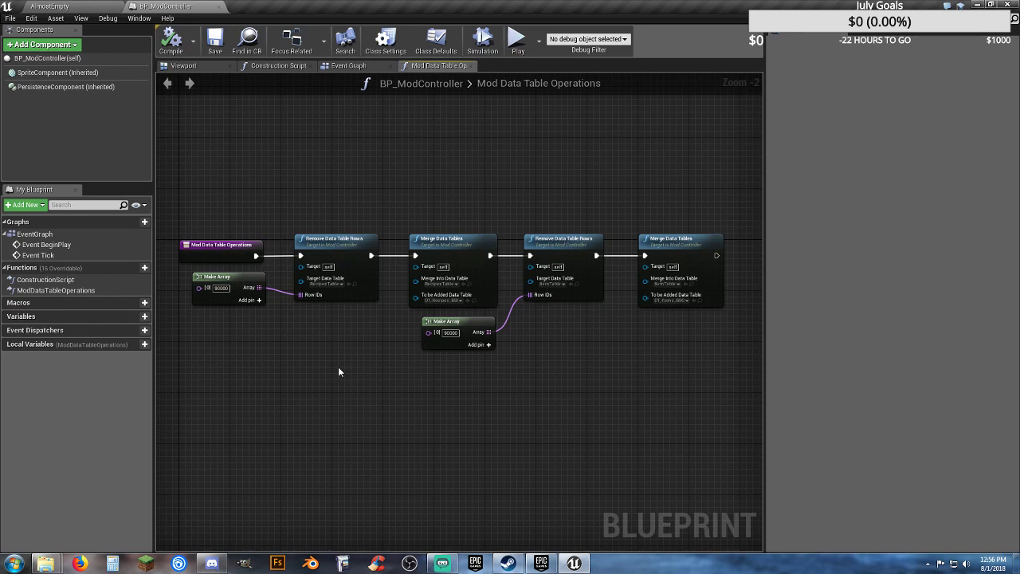
{"action": "scroll", "coordinate": [280, 349], "scroll_direction": "up", "scroll_amount": 2}
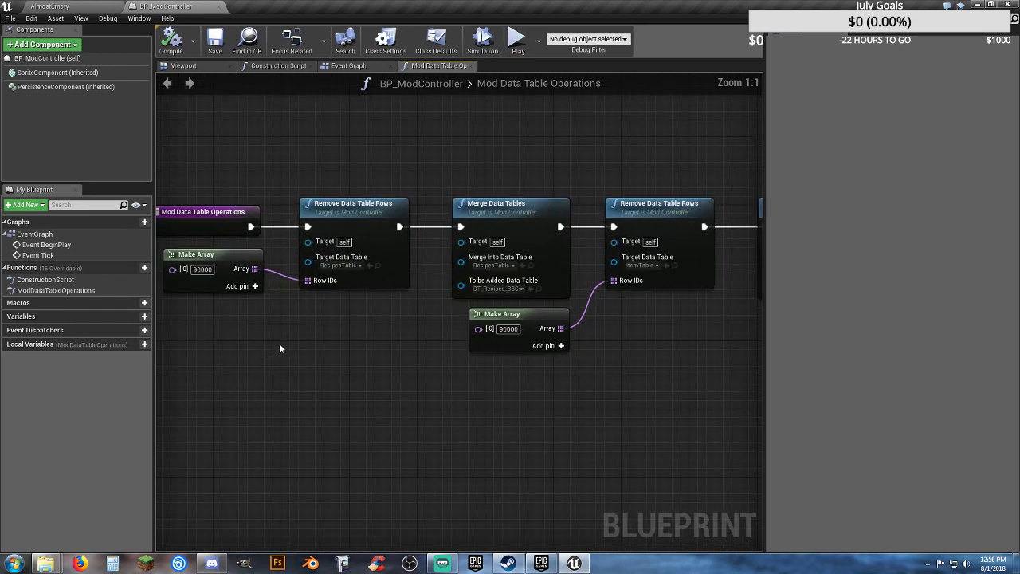
{"action": "scroll", "coordinate": [280, 348], "scroll_direction": "down", "scroll_amount": 1}
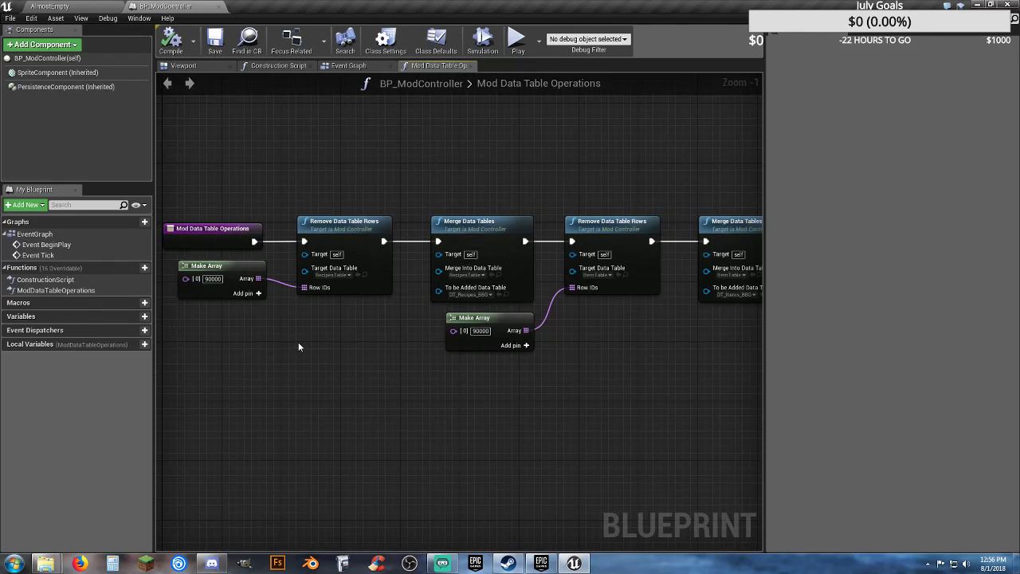
{"action": "left_click", "coordinate": [436, 40]}
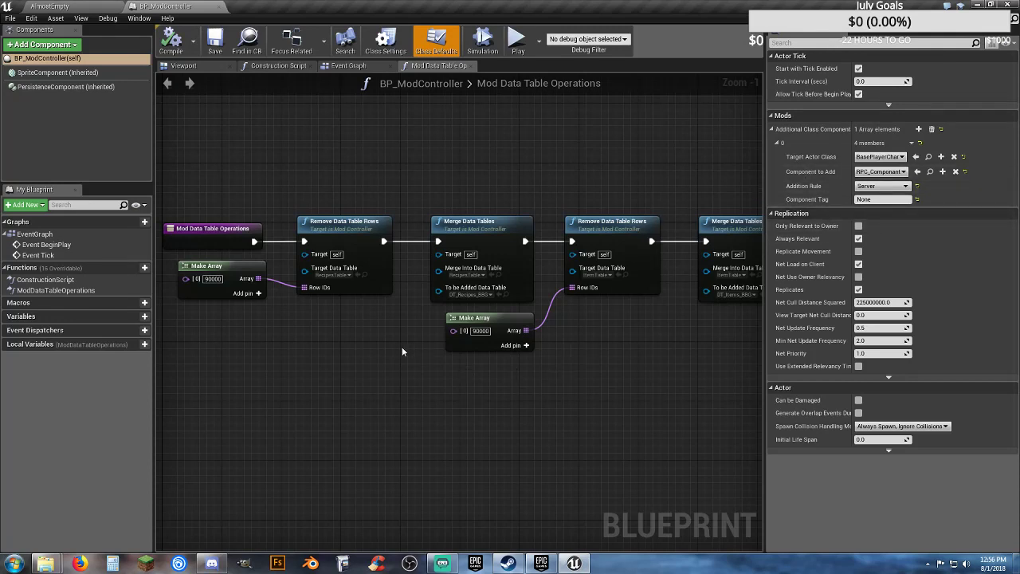
{"action": "left_click", "coordinate": [218, 6]}
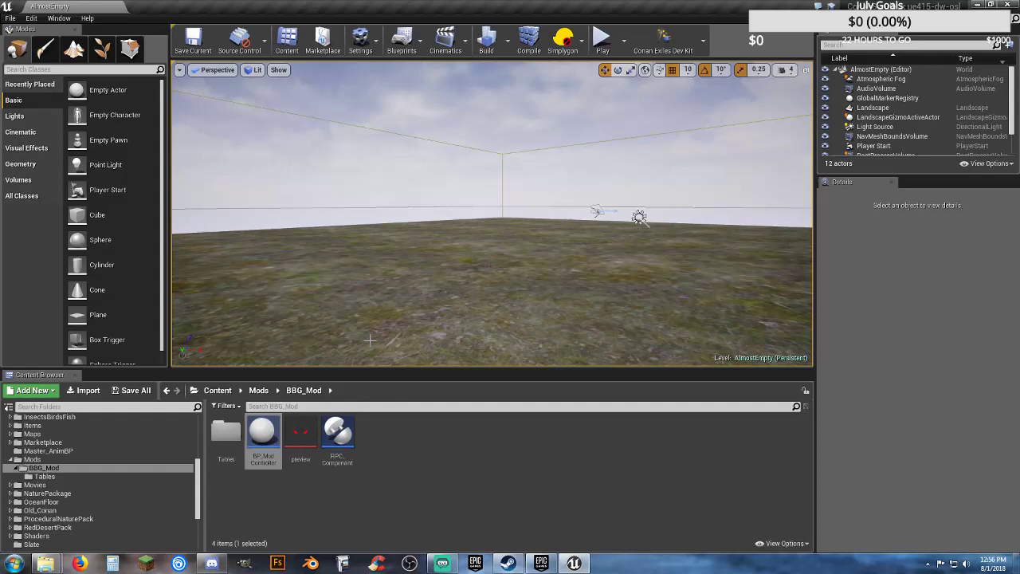
- Create a Blueprint class with ModController as parent in the BBG_Mod folder, keep its default name, and delete it again
{"action": "right_click", "coordinate": [404, 446]}
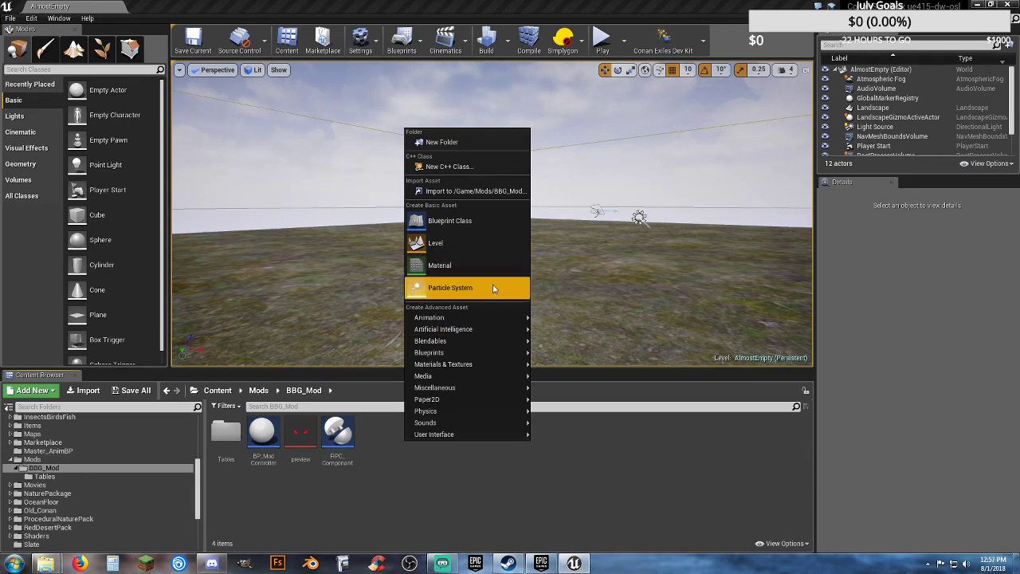
{"action": "left_click", "coordinate": [476, 224]}
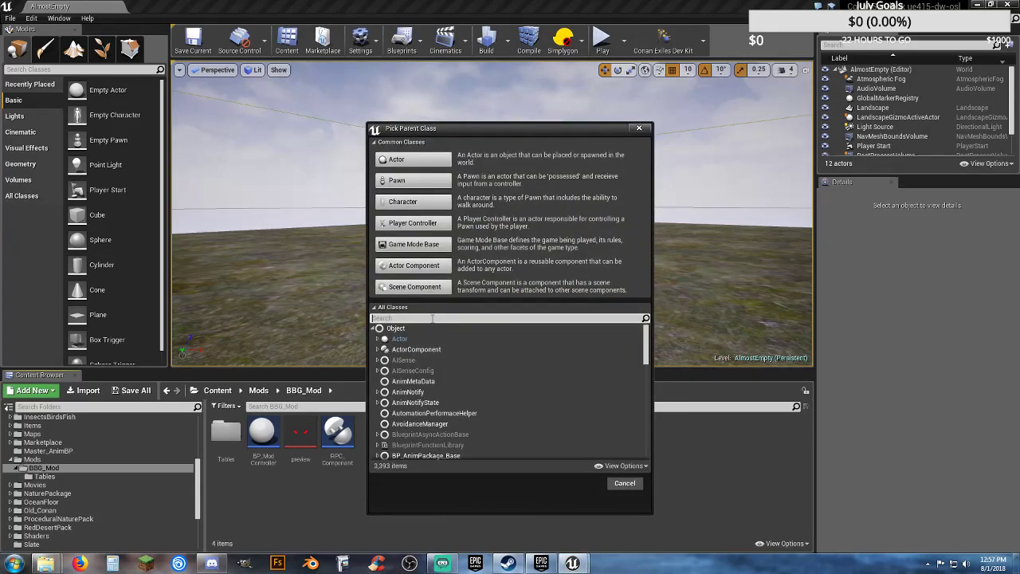
{"action": "type", "text": "modcon"}
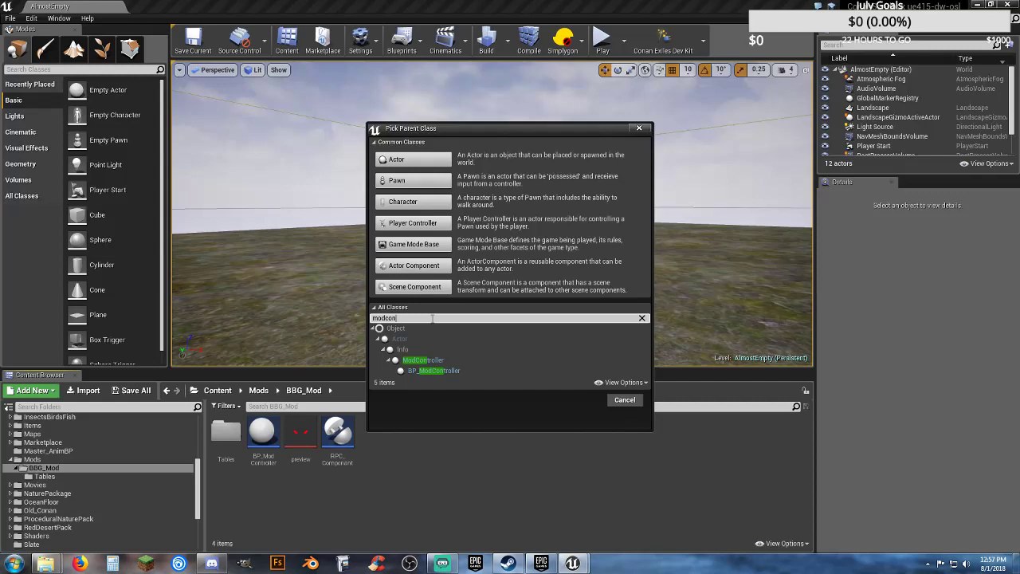
{"action": "mouse_move", "coordinate": [457, 364]}
{"action": "left_click", "coordinate": [435, 363]}
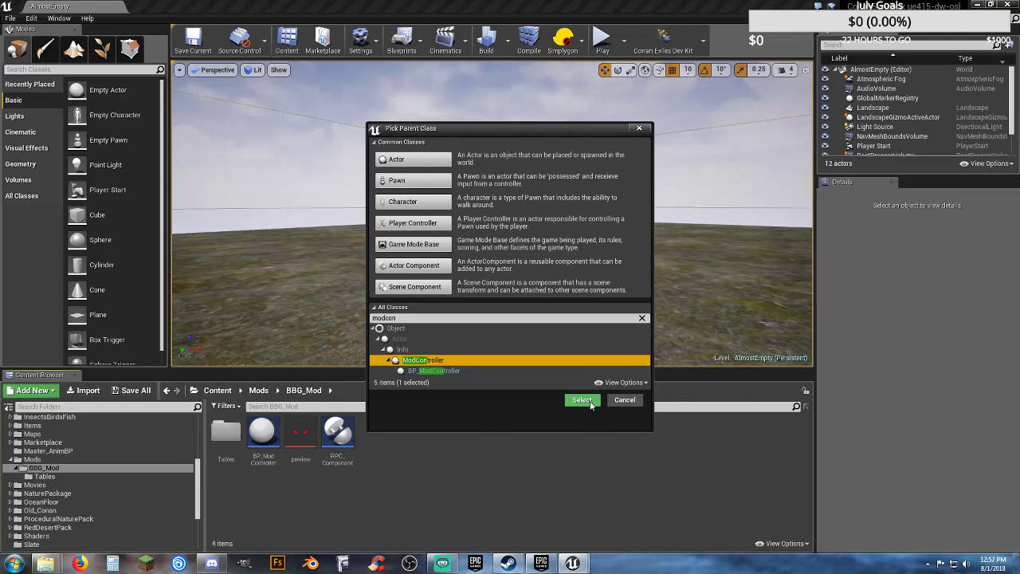
{"action": "left_click", "coordinate": [590, 420]}
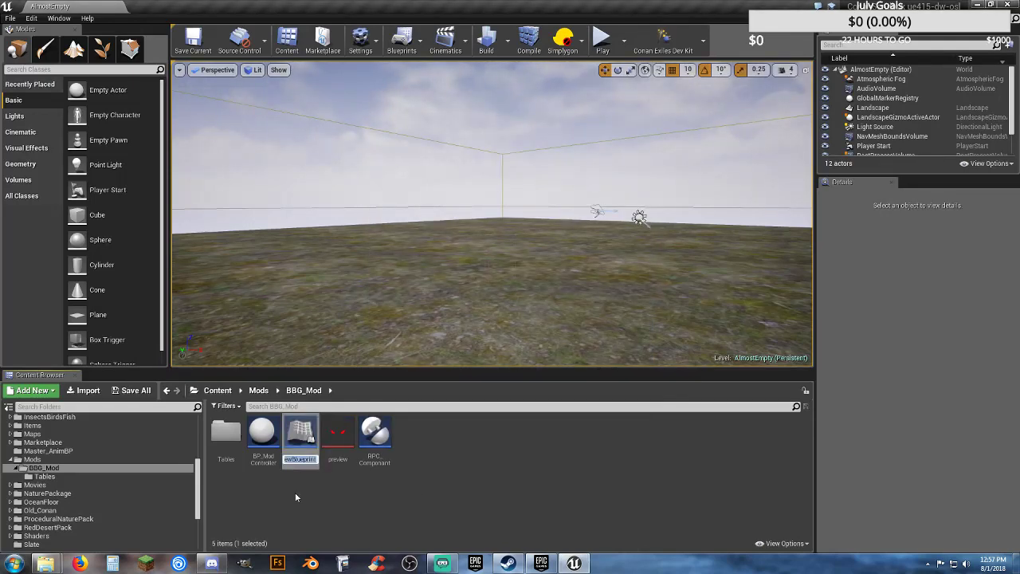
{"action": "key", "text": "Return"}
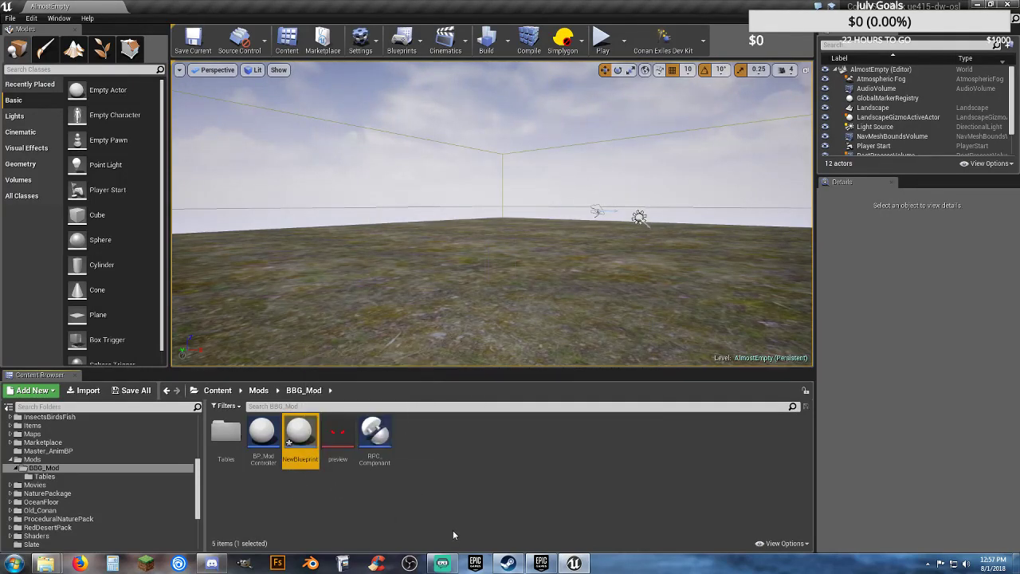
{"action": "key", "text": "Delete"}
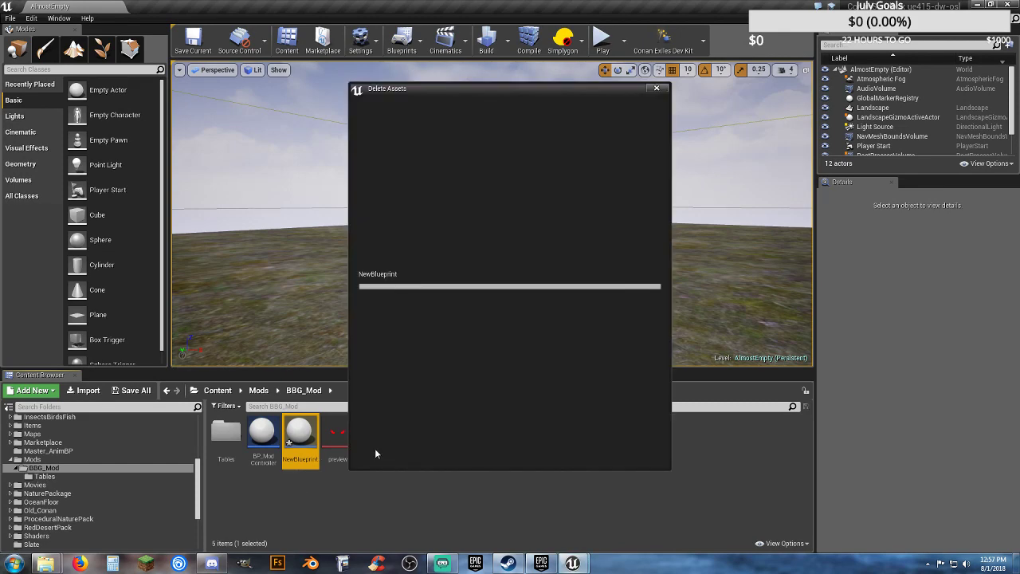
{"action": "left_click", "coordinate": [446, 453]}
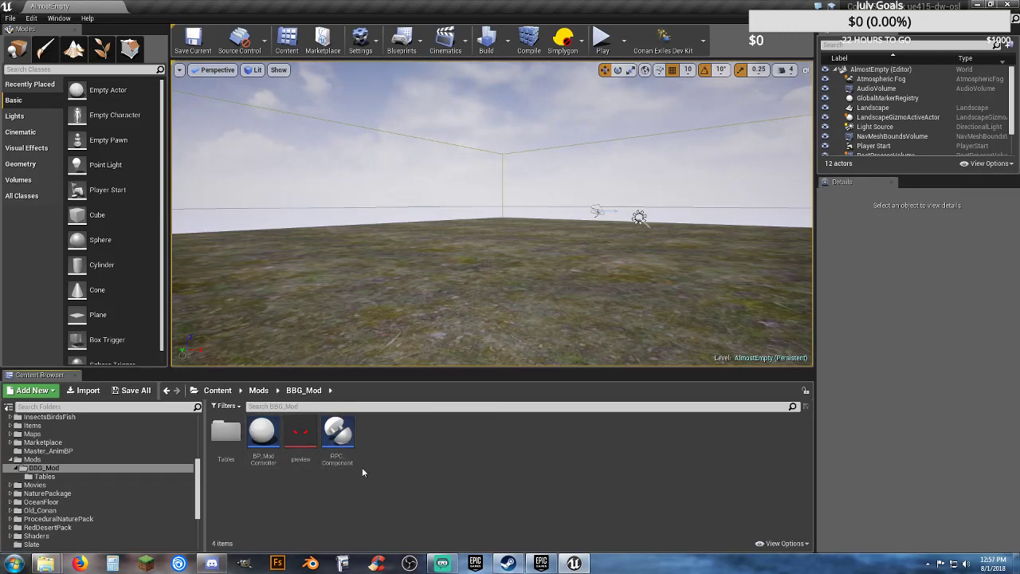
- Open the RPC_Component blueprint to view its event graph and defaults, and return to the level editor
{"action": "double_click", "coordinate": [336, 435]}
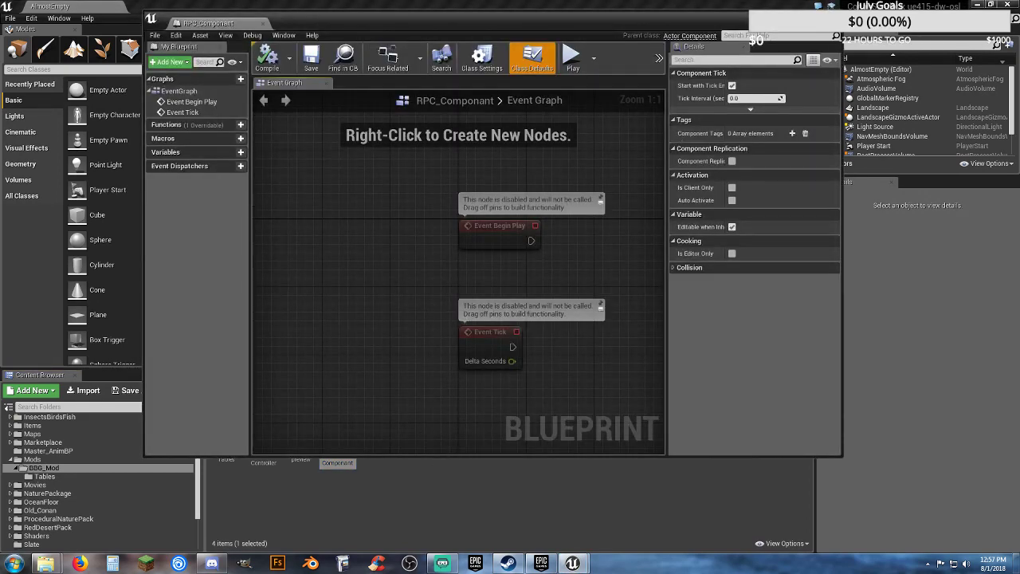
{"action": "left_click", "coordinate": [572, 563]}
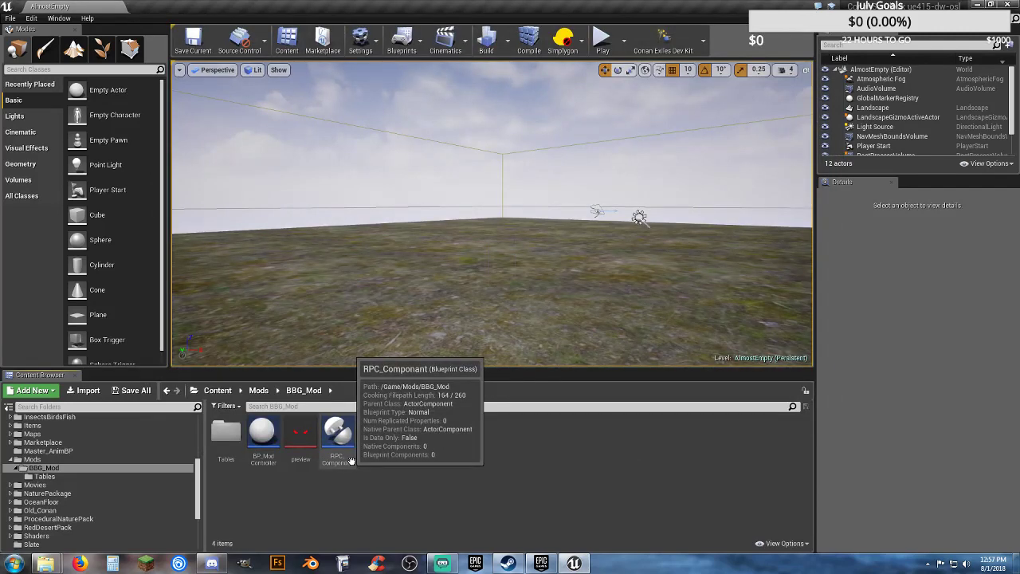
- Create an Actor Component Blueprint class named RPC_kittens in the BBG_Mod folder and delete it again
{"action": "right_click", "coordinate": [413, 445]}
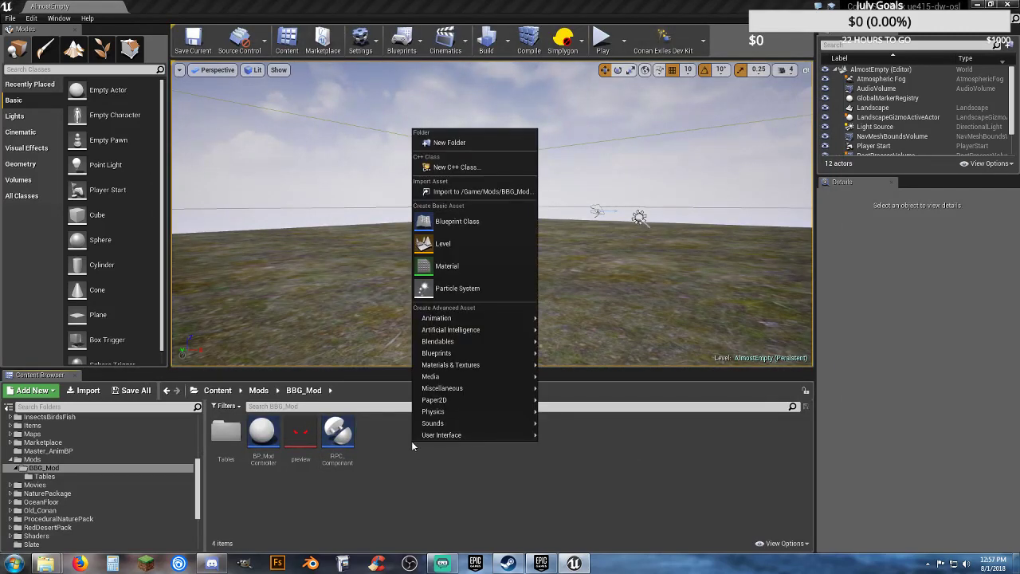
{"action": "left_click", "coordinate": [472, 222]}
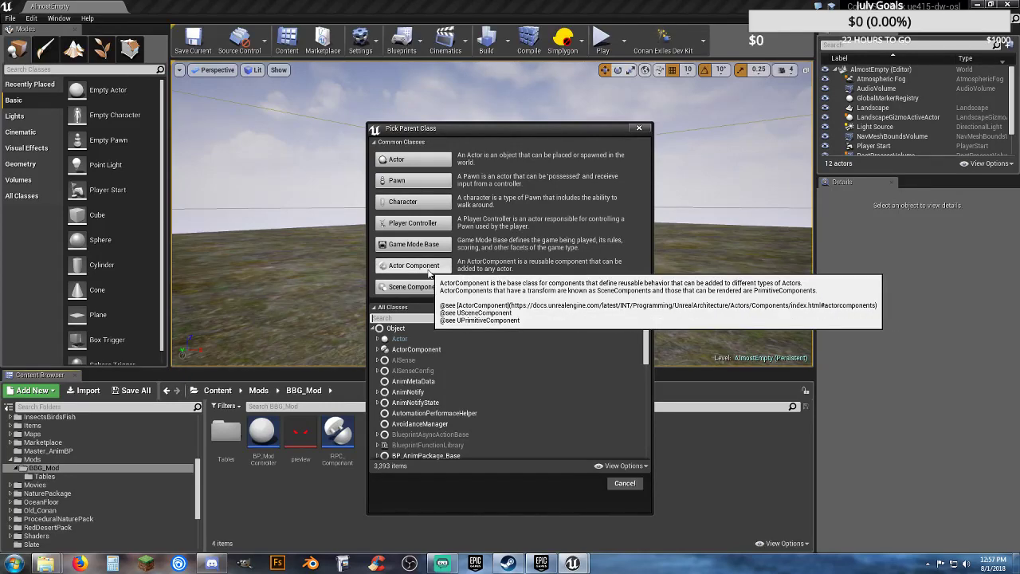
{"action": "left_click", "coordinate": [428, 268]}
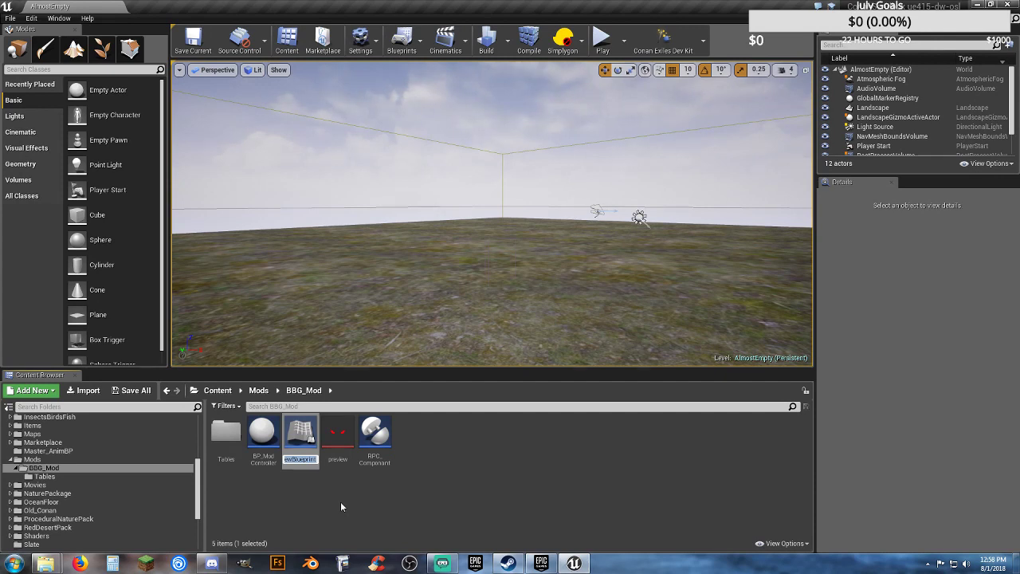
{"action": "type", "text": "RPC"}
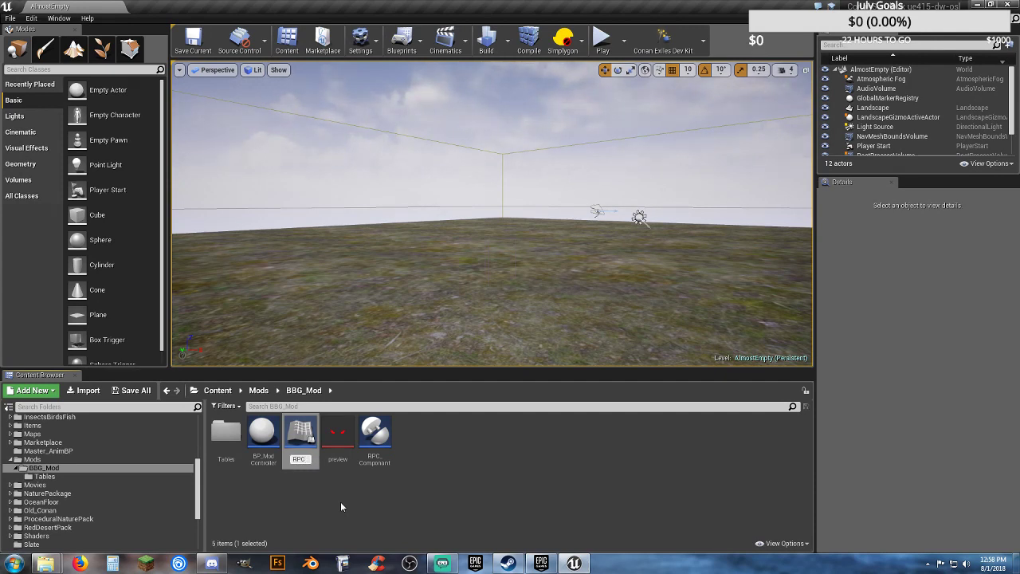
{"action": "type", "text": "_kittens"}
{"action": "key", "text": "Return"}
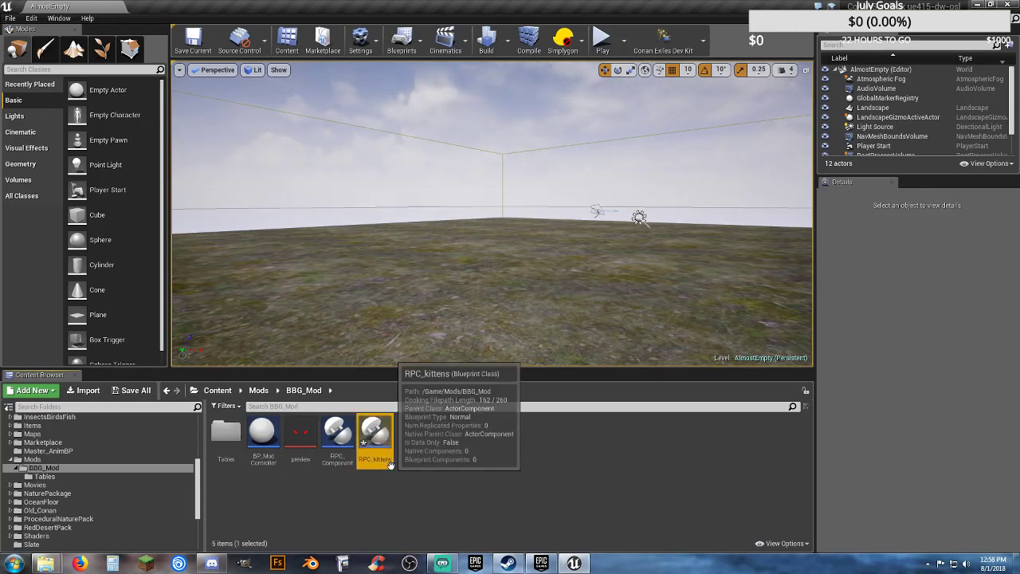
{"action": "key", "text": "Delete"}
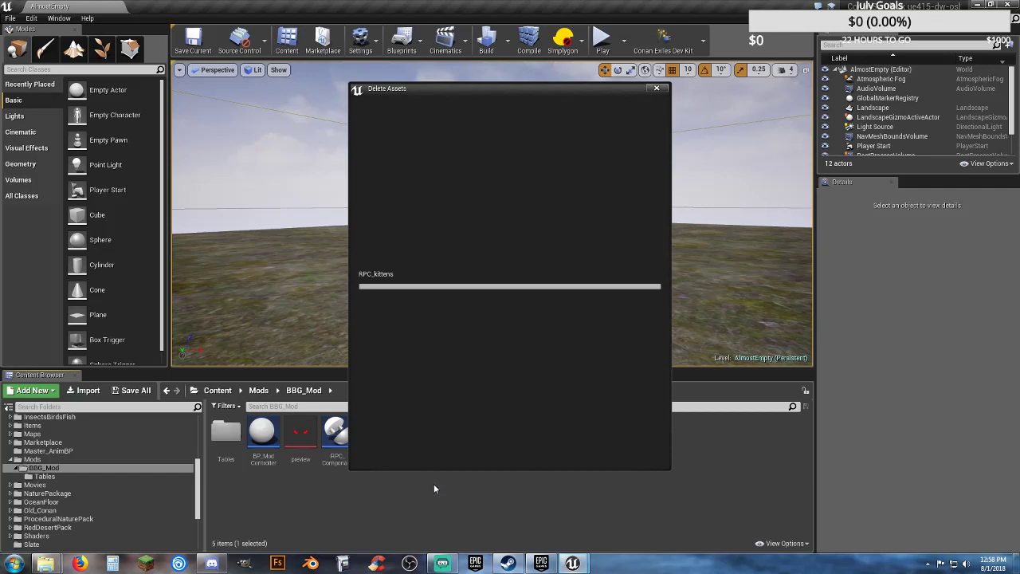
{"action": "left_click", "coordinate": [434, 451]}
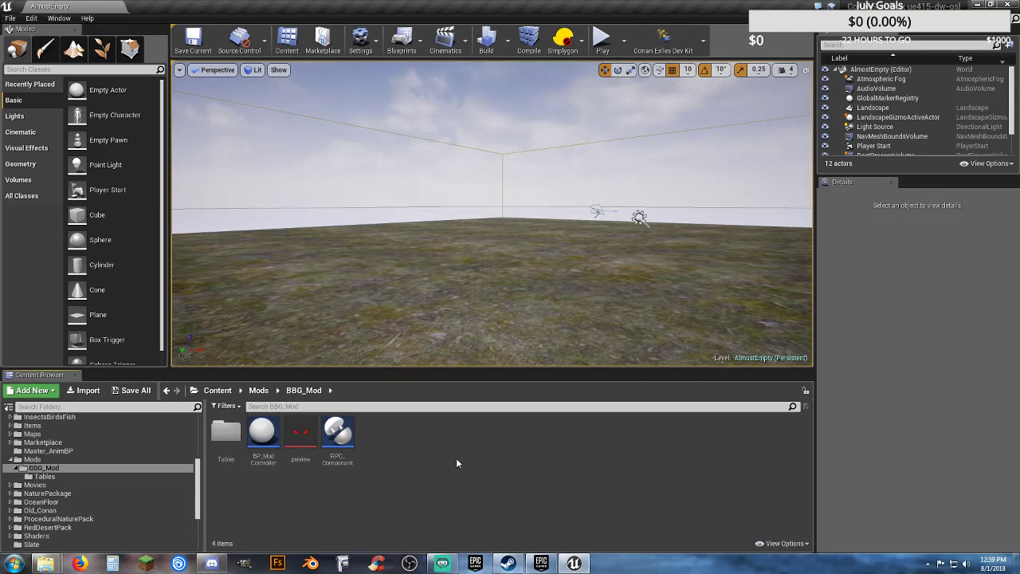
- Review the BP_ModController blueprint's Mods class defaults and its graphs, and return to the level editor
{"action": "double_click", "coordinate": [264, 441]}
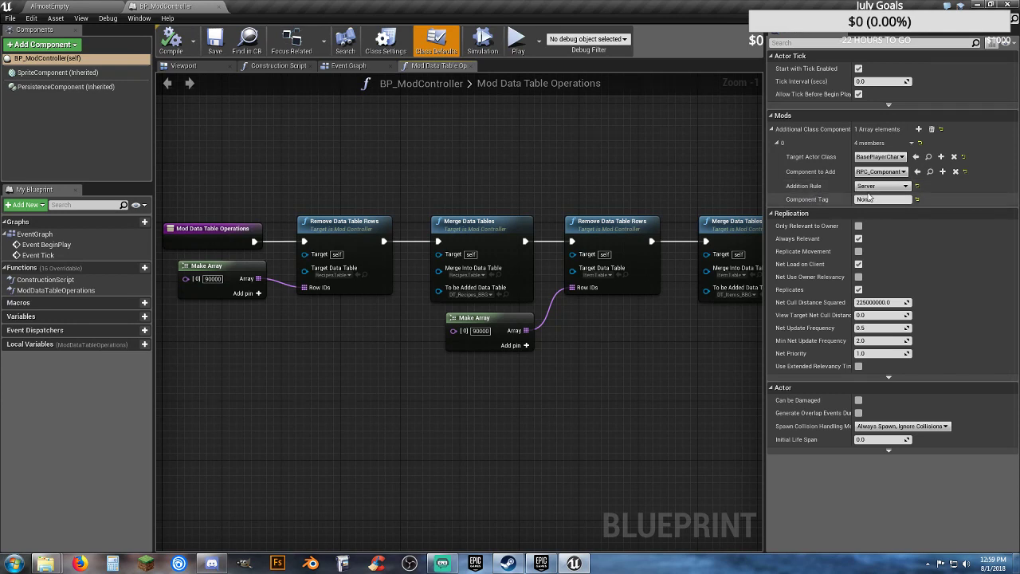
{"action": "left_click", "coordinate": [351, 66]}
{"action": "left_click", "coordinate": [433, 67]}
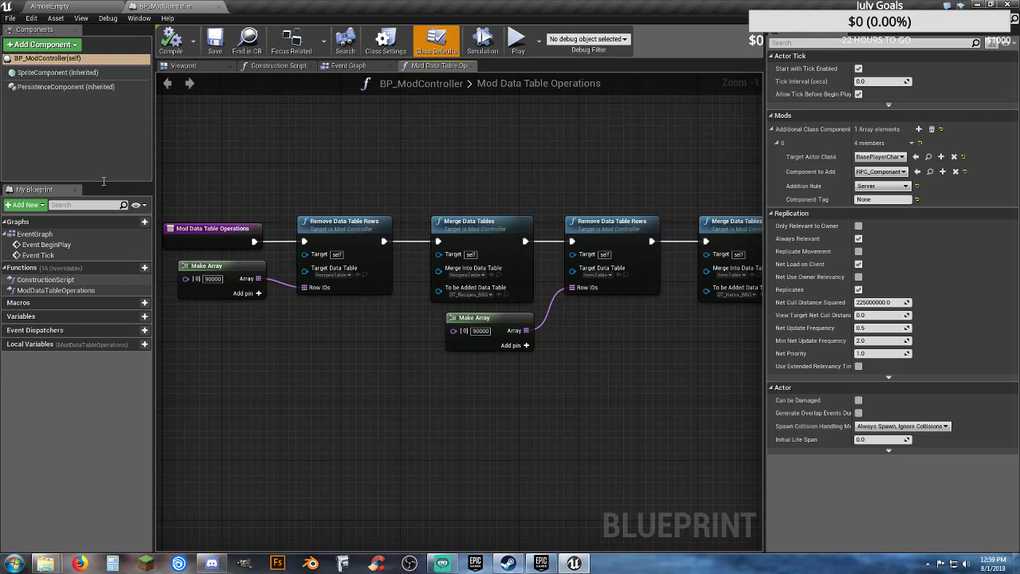
{"action": "left_click", "coordinate": [50, 6]}
{"action": "left_click", "coordinate": [458, 461]}
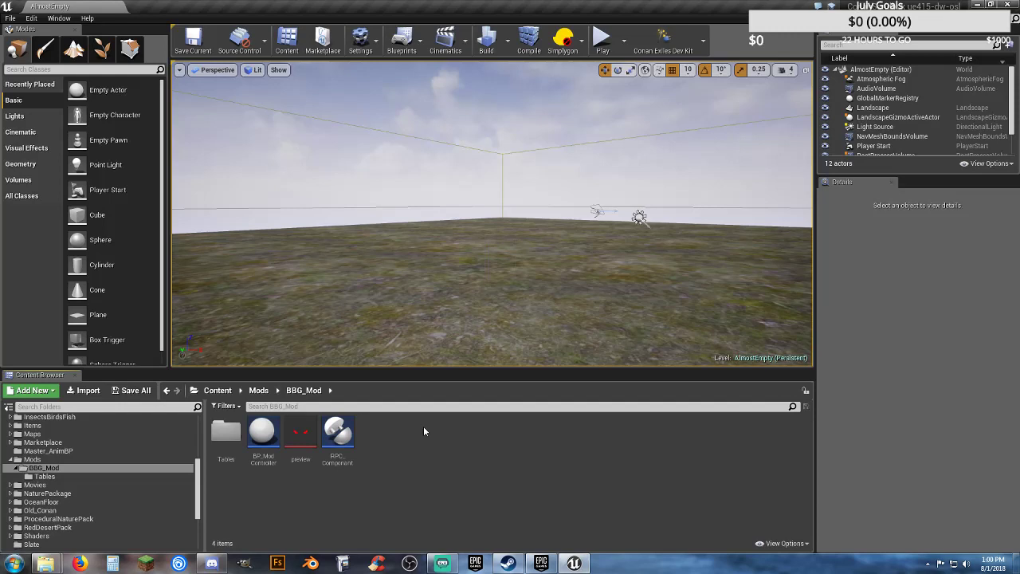
- Create a new Conan Exiles mod with the folder name BBG_TestMod, switching to it after creation
{"action": "left_click", "coordinate": [703, 38]}
{"action": "mouse_move", "coordinate": [747, 63]}
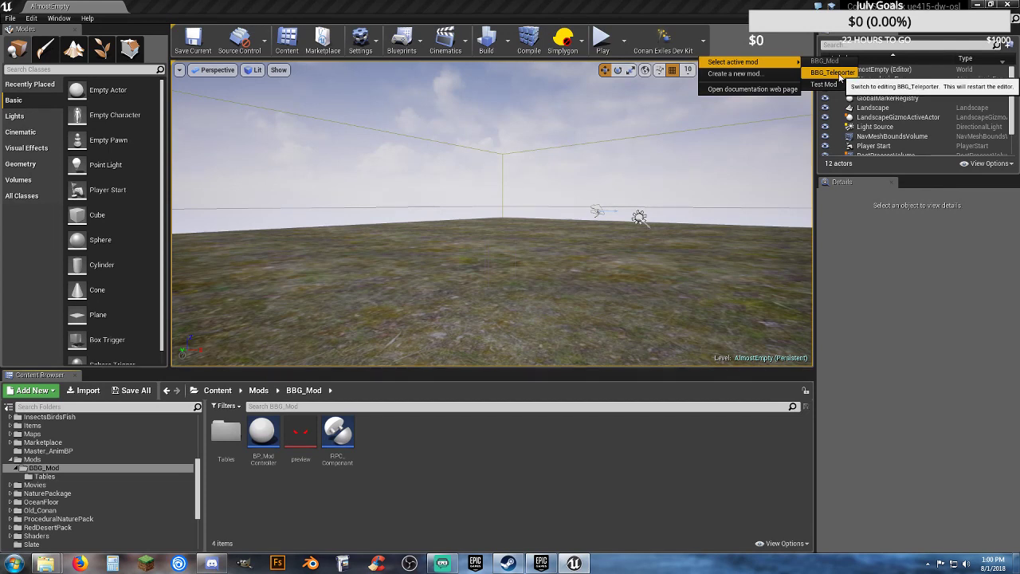
{"action": "left_click", "coordinate": [732, 75]}
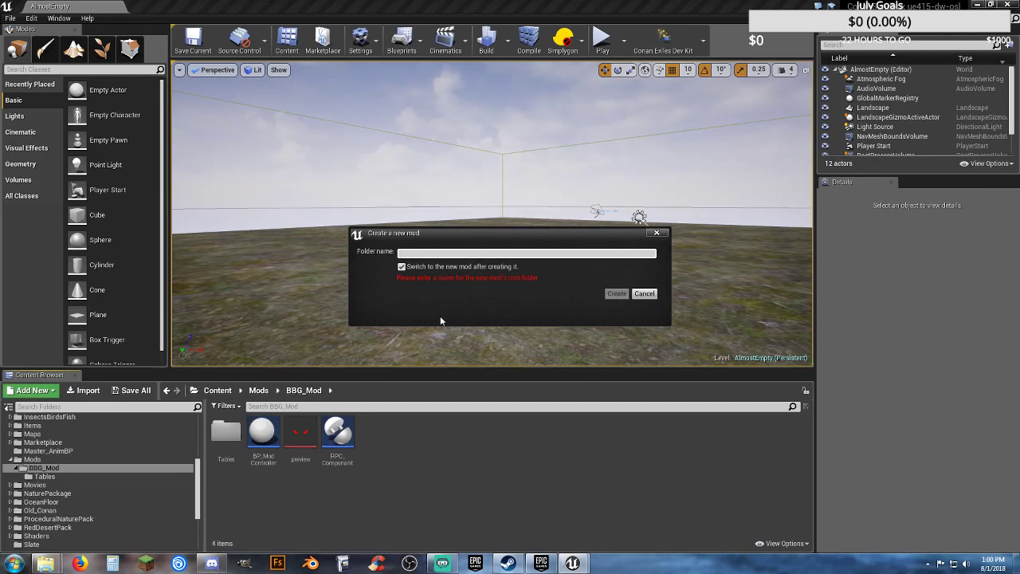
{"action": "type", "text": "BBG"}
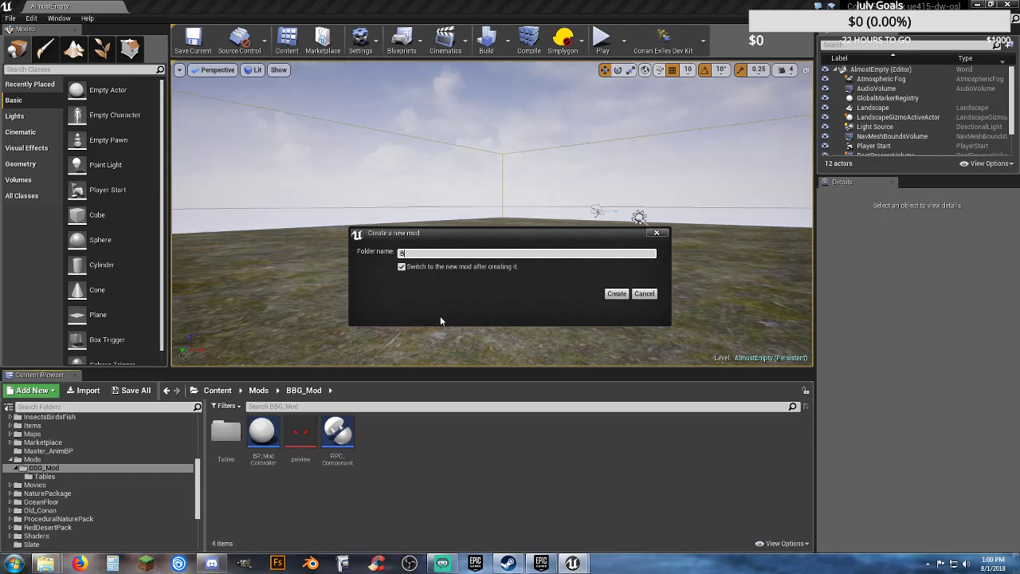
{"action": "type", "text": "_TestMod"}
{"action": "left_click", "coordinate": [615, 294]}
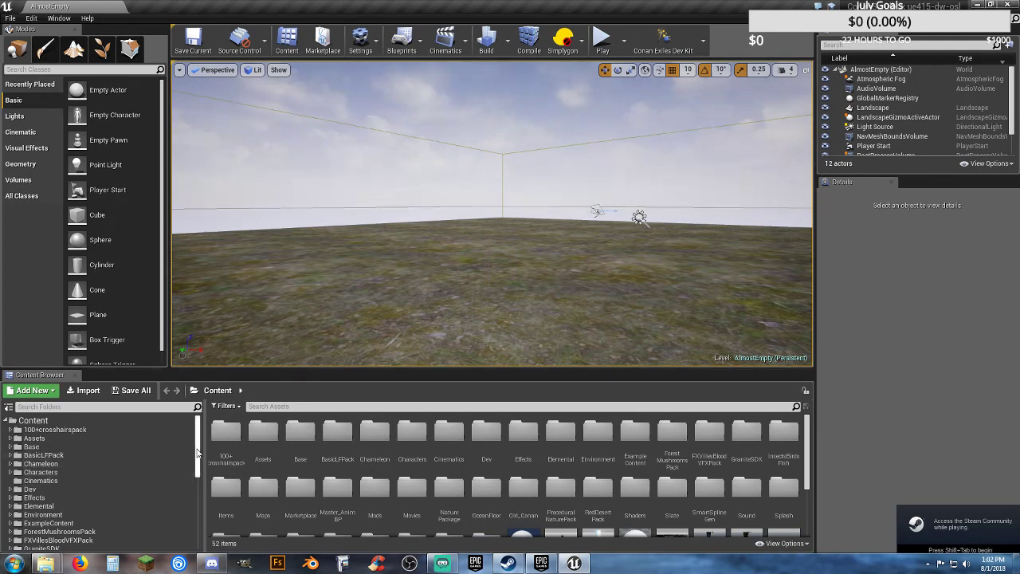
- Create a folder named Tables inside the Mods/BBG_TestMod content folder
{"action": "scroll", "coordinate": [175, 474], "scroll_direction": "down", "scroll_amount": 5}
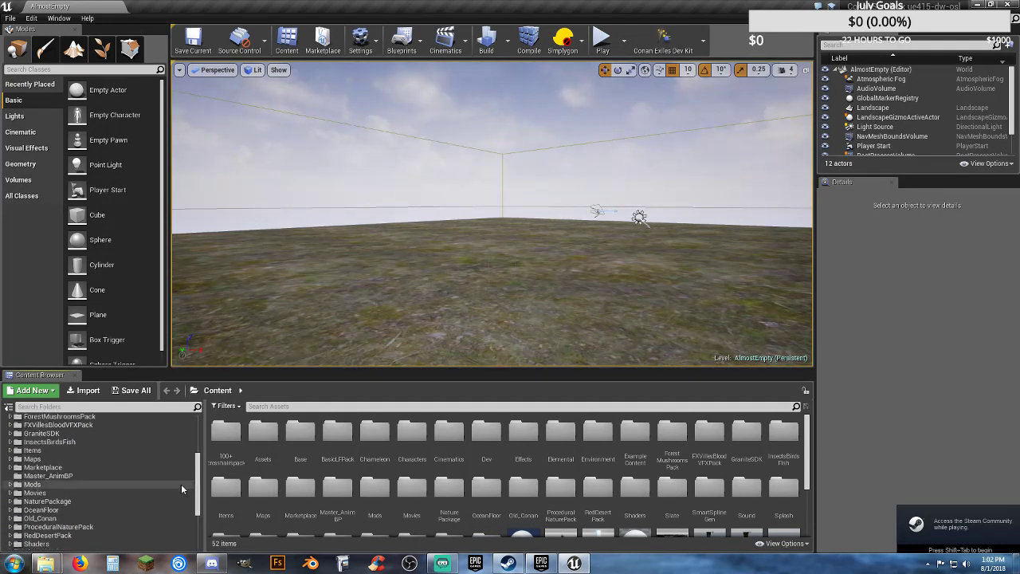
{"action": "left_click", "coordinate": [12, 483]}
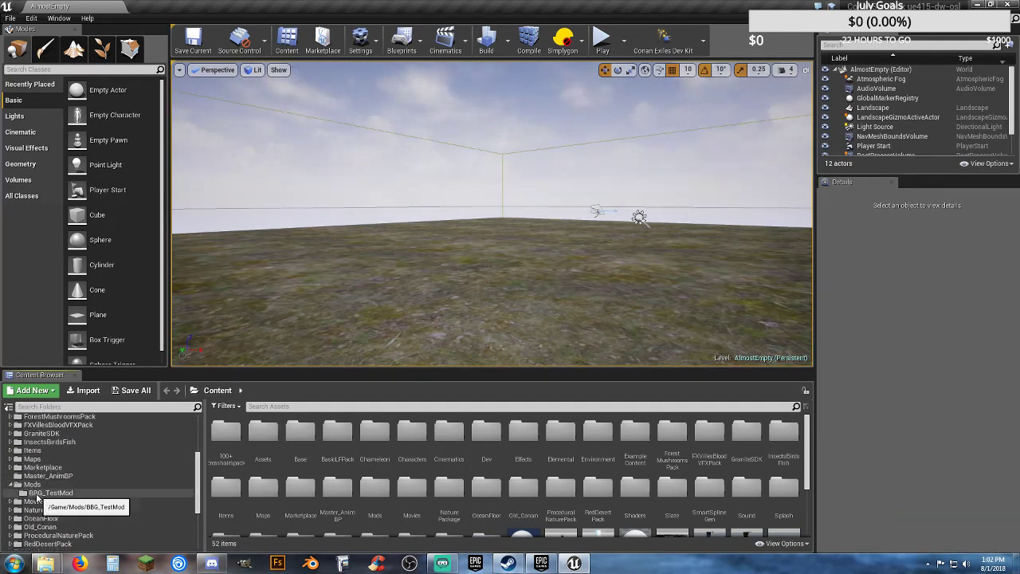
{"action": "left_click", "coordinate": [44, 493]}
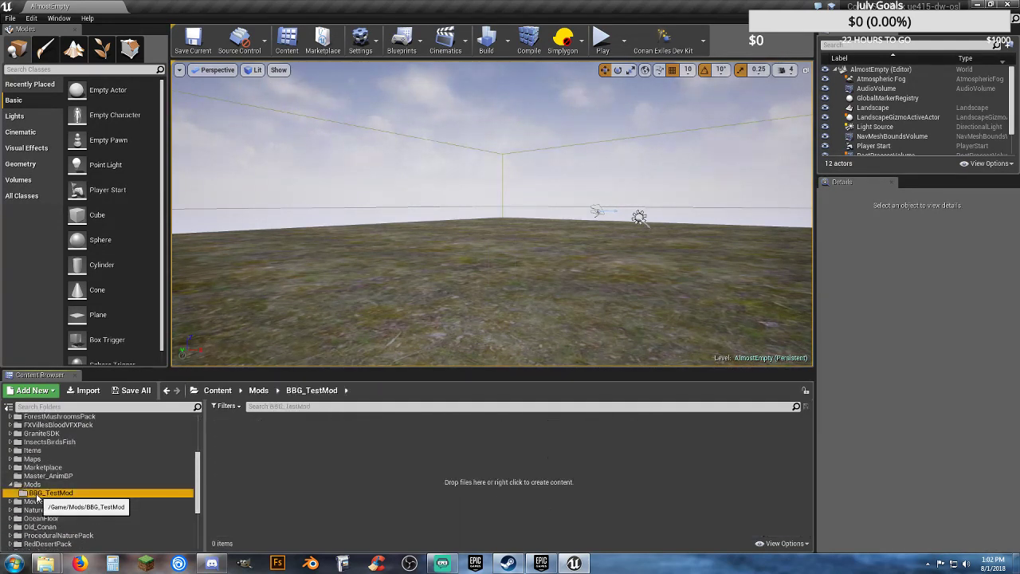
{"action": "right_click", "coordinate": [247, 439]}
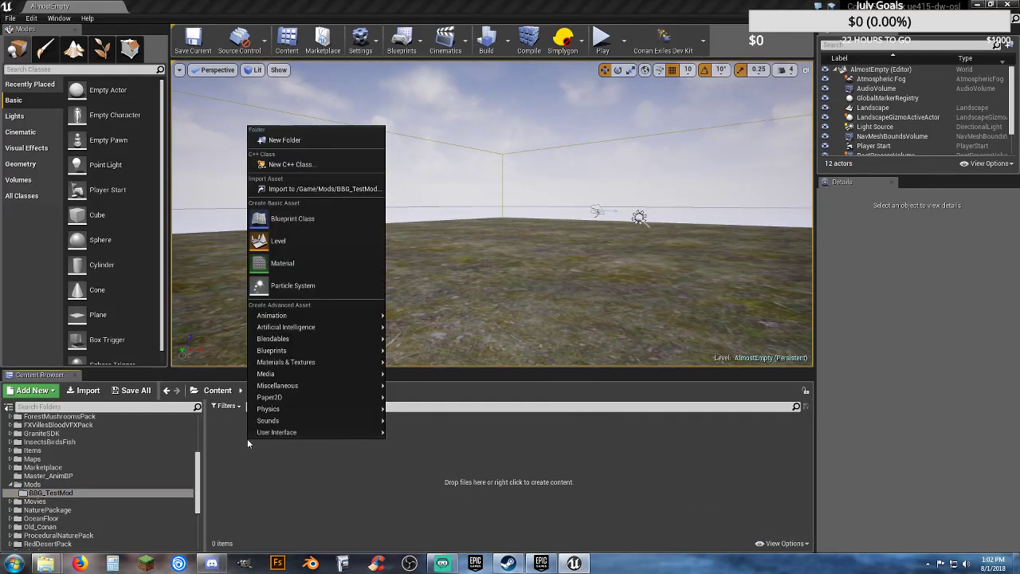
{"action": "left_click", "coordinate": [311, 142]}
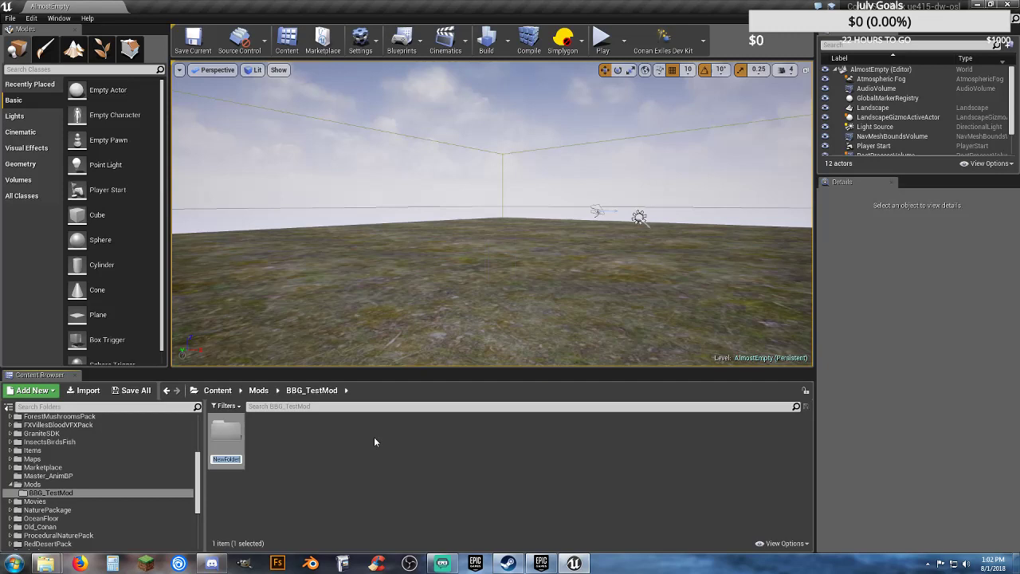
{"action": "type", "text": "T"}
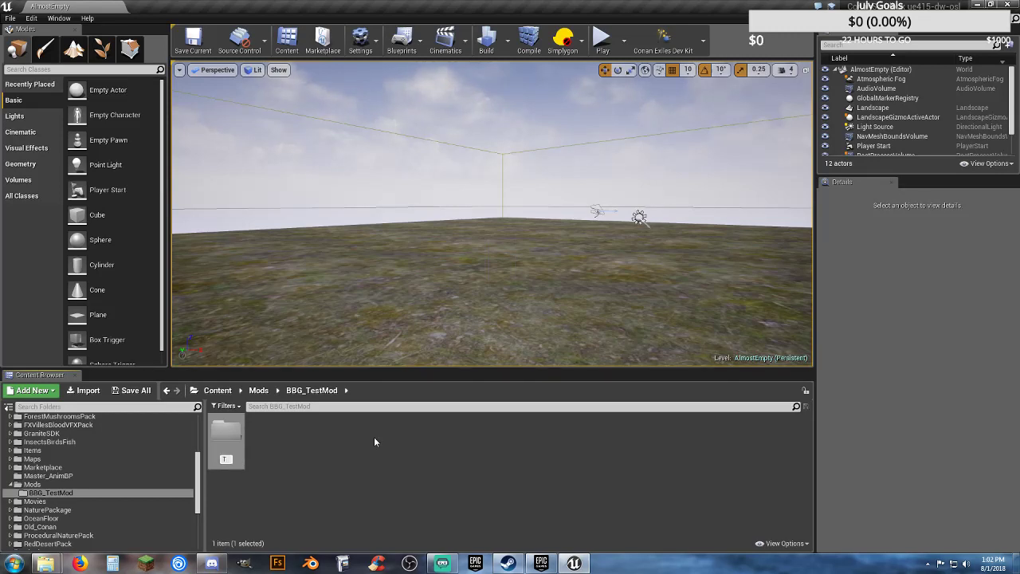
{"action": "type", "text": "ables"}
{"action": "key", "text": "Return"}
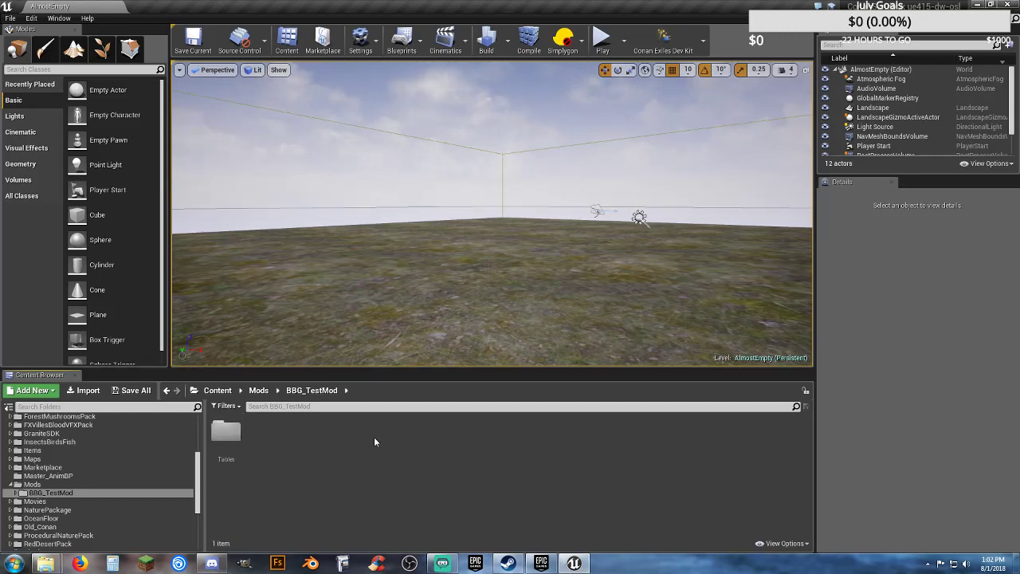
- Create an Actor Component Blueprint class named RPC_BBG in the BBG_TestMod folder
{"action": "right_click", "coordinate": [314, 439]}
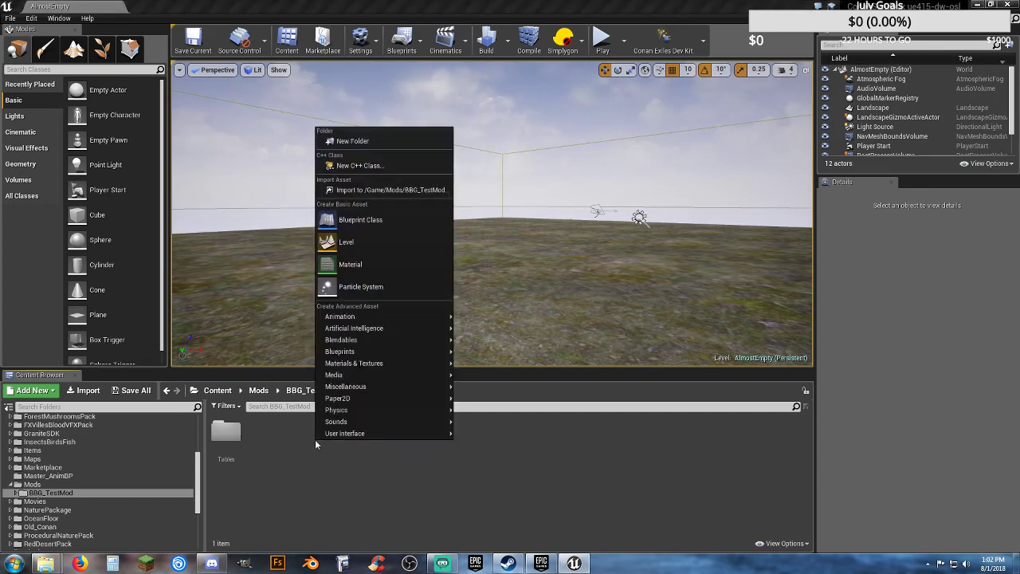
{"action": "left_click", "coordinate": [387, 221]}
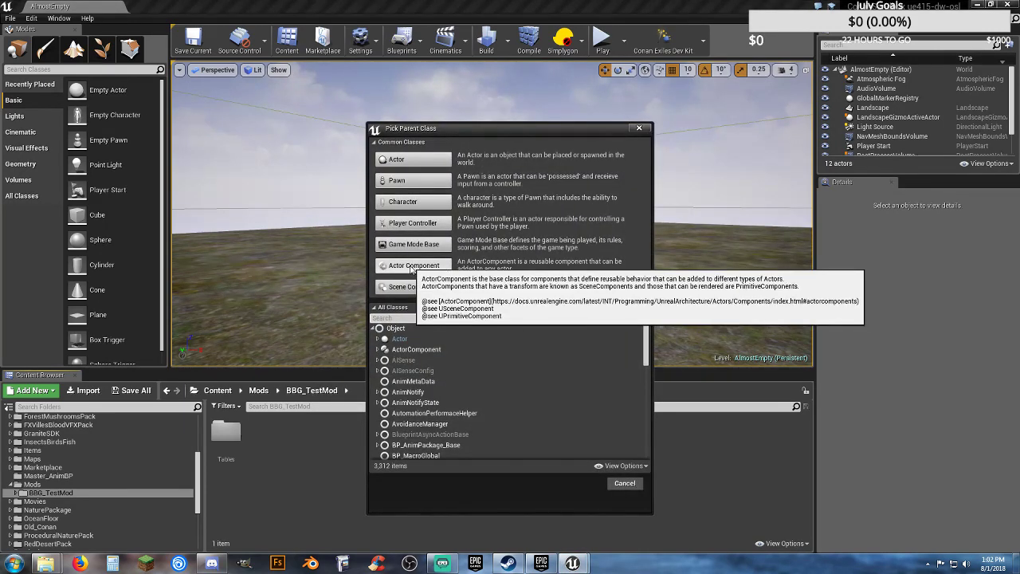
{"action": "left_click", "coordinate": [406, 269]}
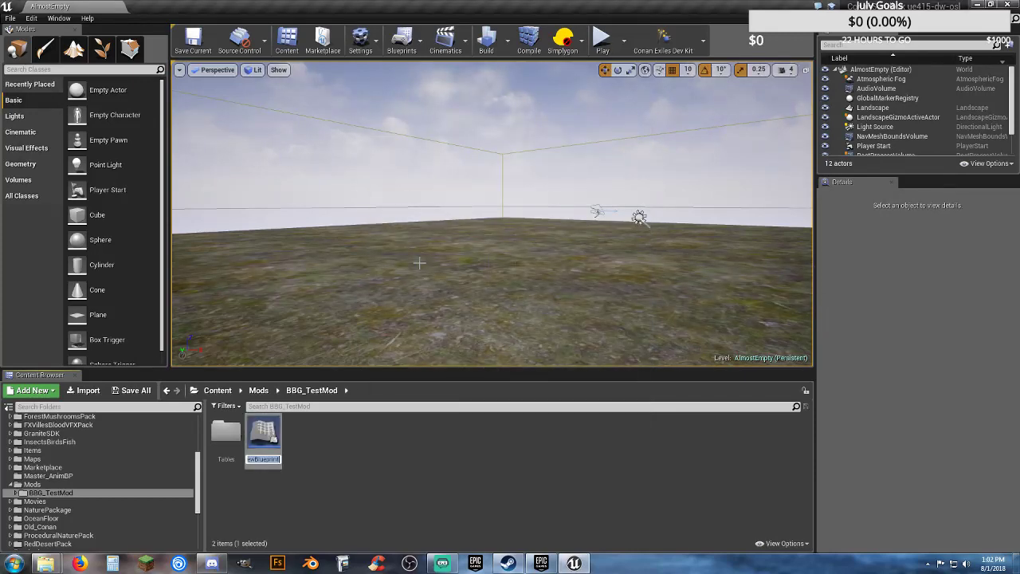
{"action": "type", "text": "RPC"}
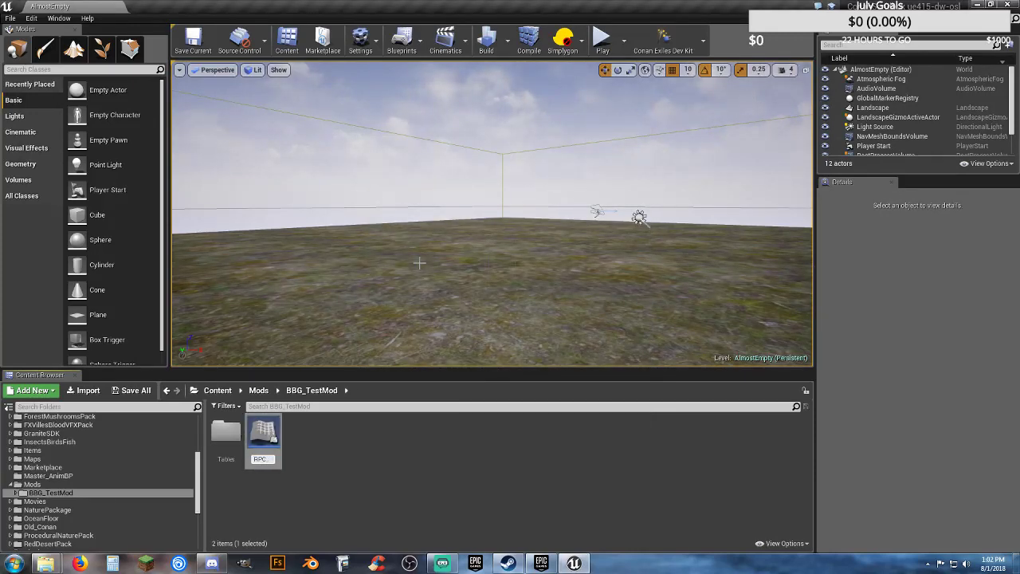
{"action": "type", "text": "_BBG"}
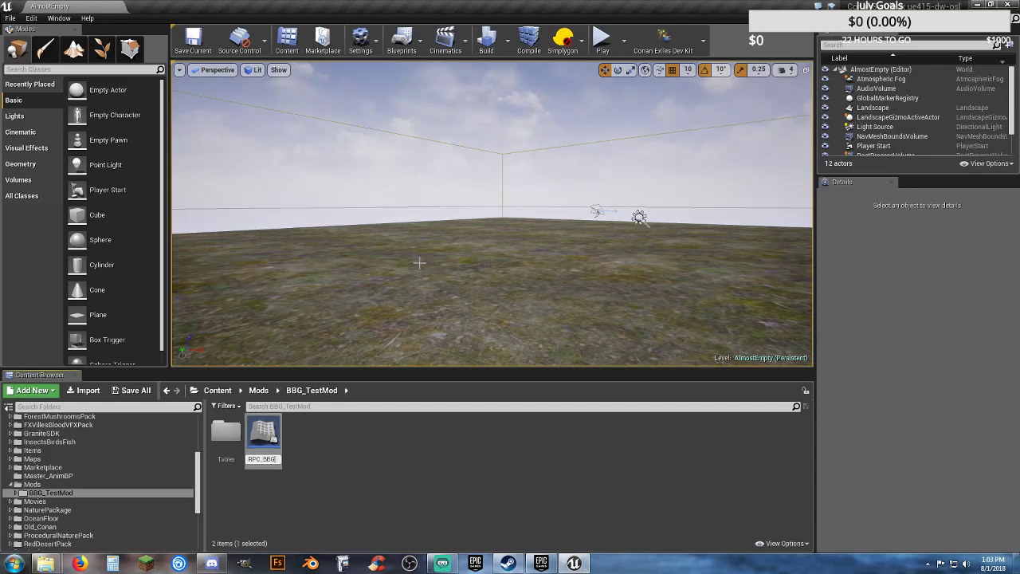
{"action": "key", "text": "Return"}
{"action": "left_click", "coordinate": [319, 457]}
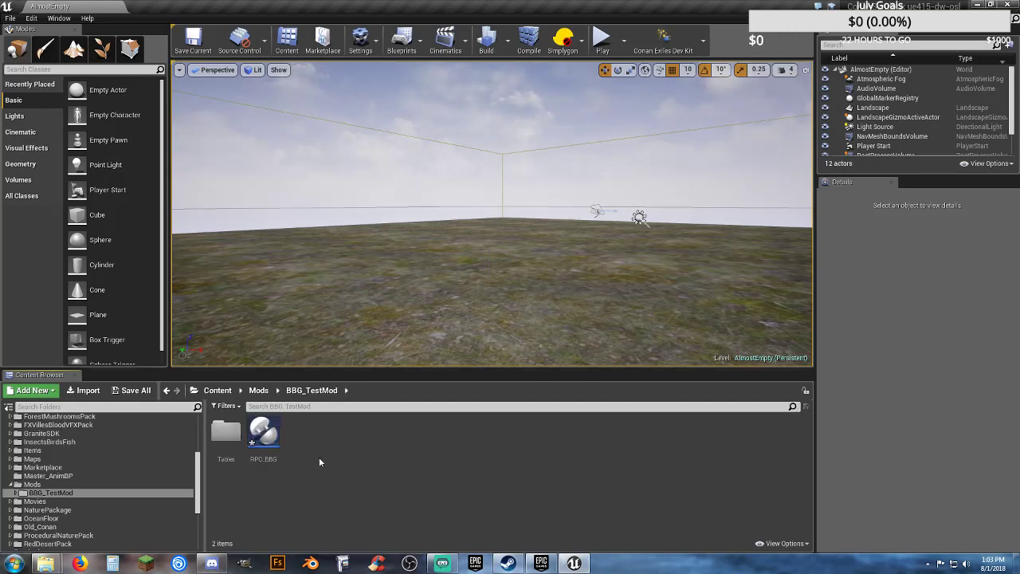
- Create a Blueprint class named BP_ModController with ModController as parent in the BBG_TestMod folder, and save both new blueprints
{"action": "right_click", "coordinate": [321, 440]}
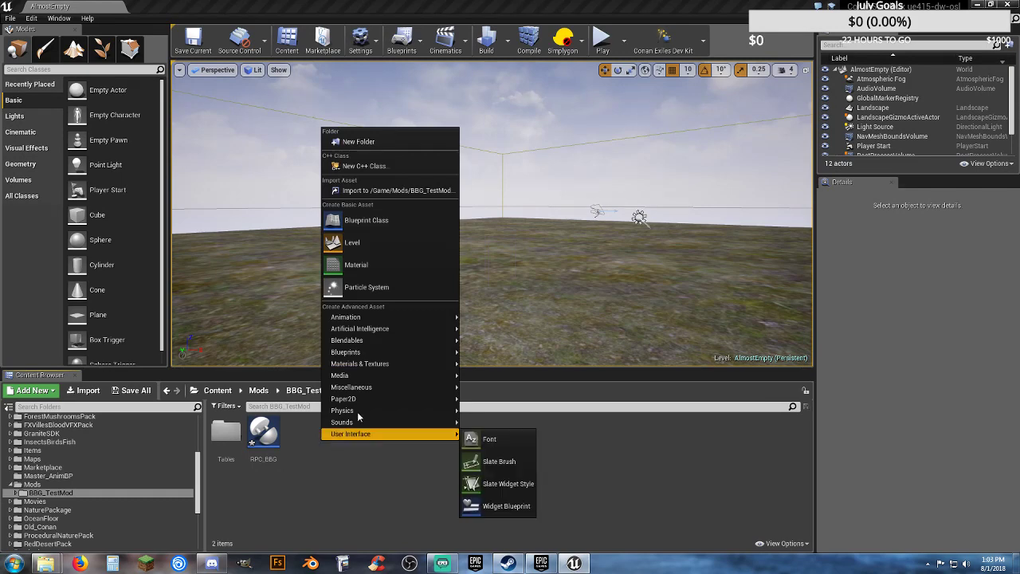
{"action": "left_click", "coordinate": [374, 221]}
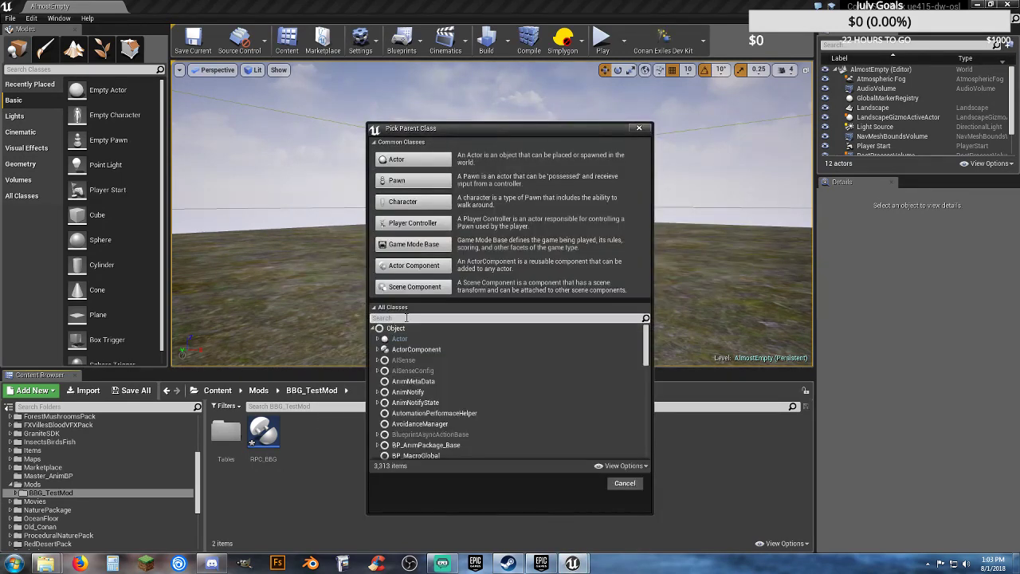
{"action": "type", "text": "modcon"}
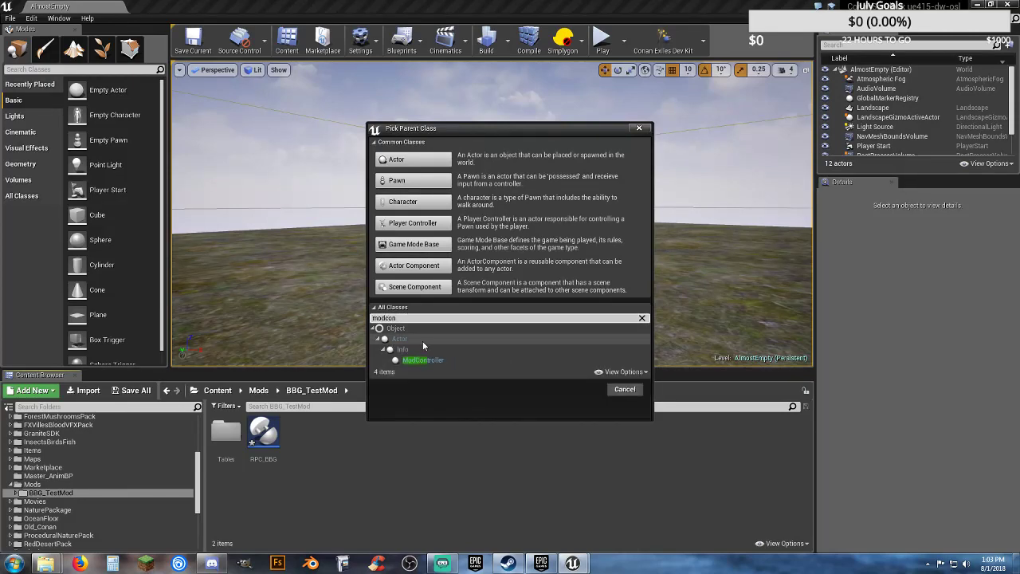
{"action": "left_click", "coordinate": [443, 361]}
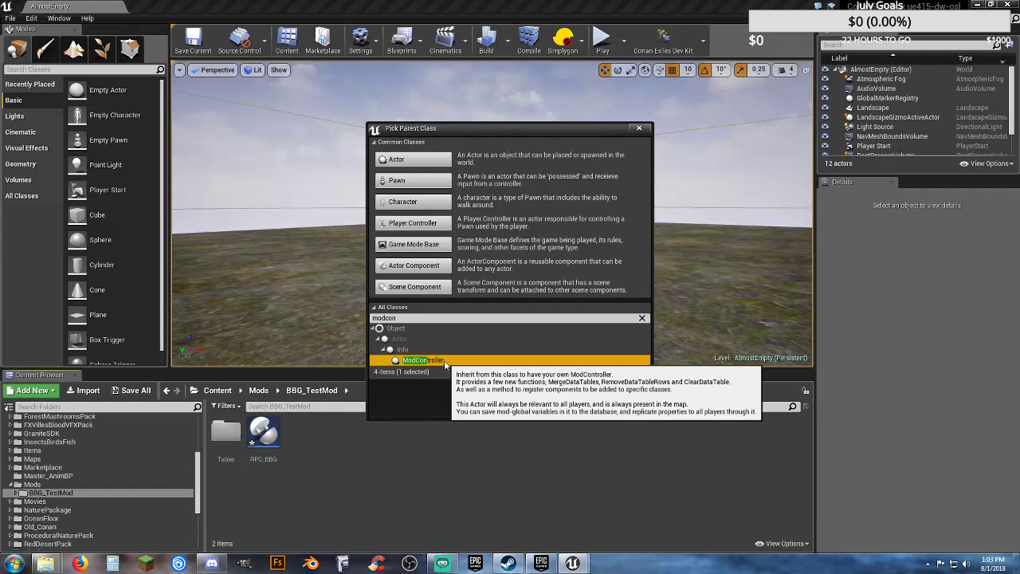
{"action": "left_click", "coordinate": [587, 392]}
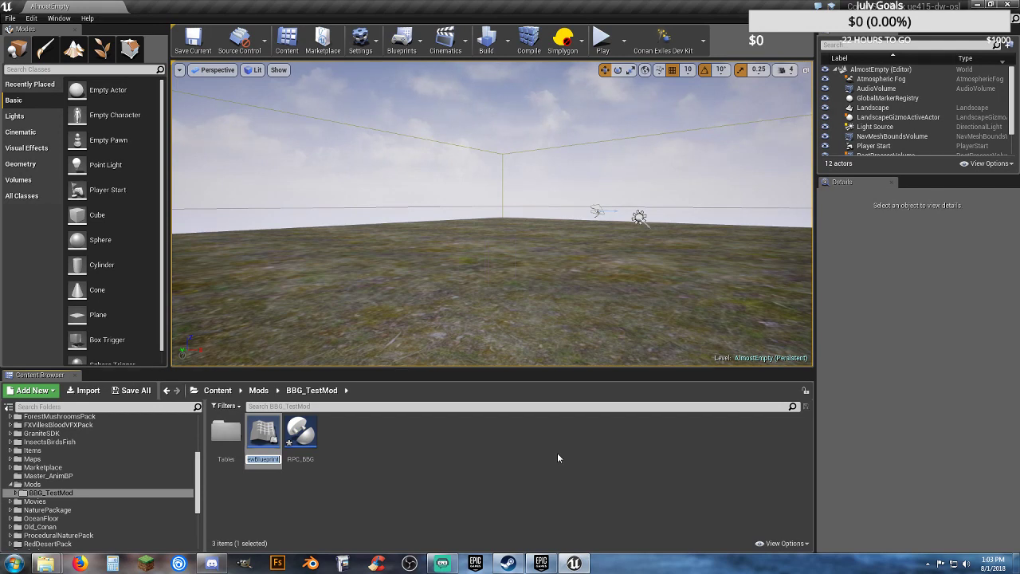
{"action": "type", "text": "BP_"}
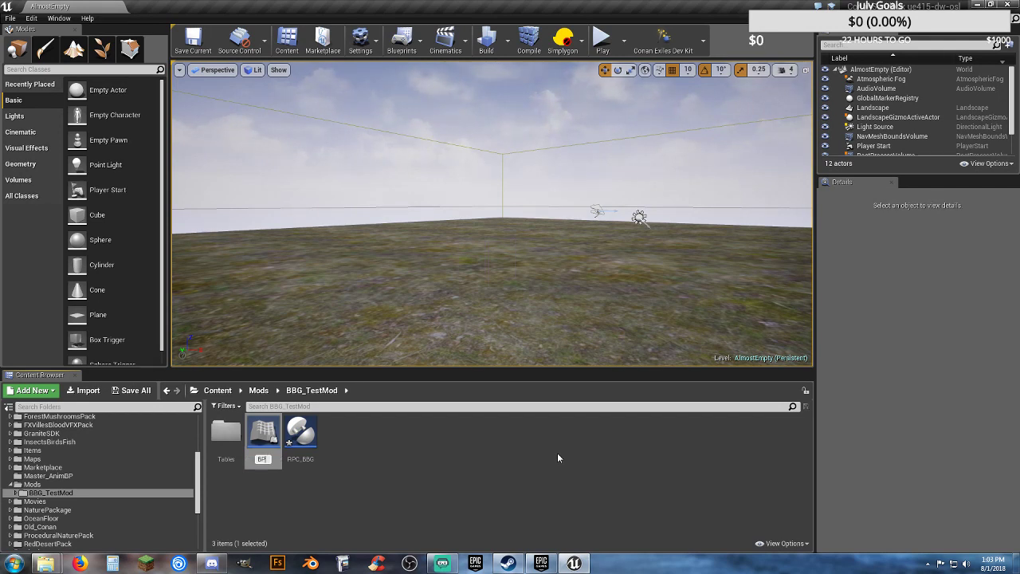
{"action": "type", "text": "Mo"}
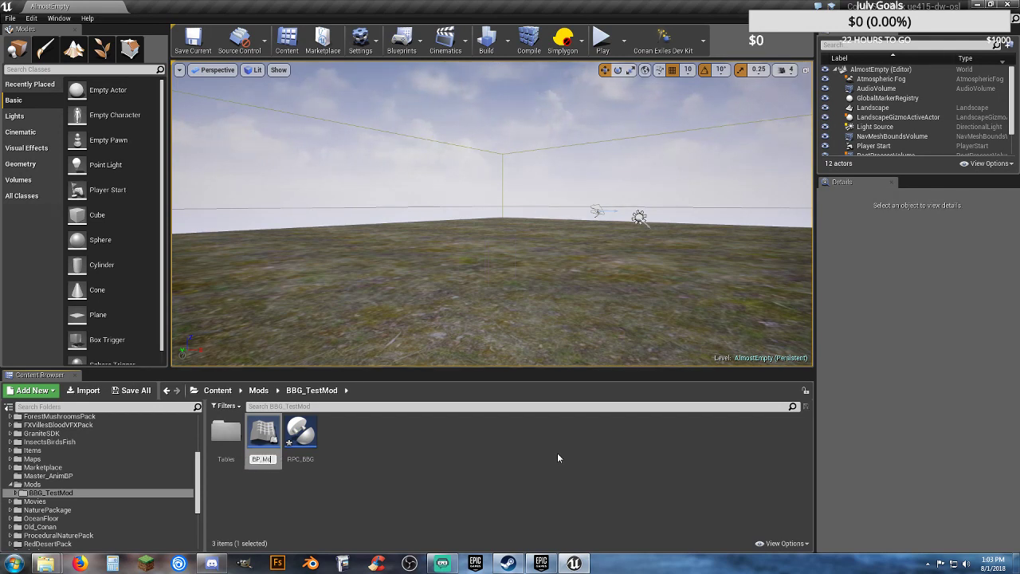
{"action": "type", "text": "dController"}
{"action": "key", "text": "Return"}
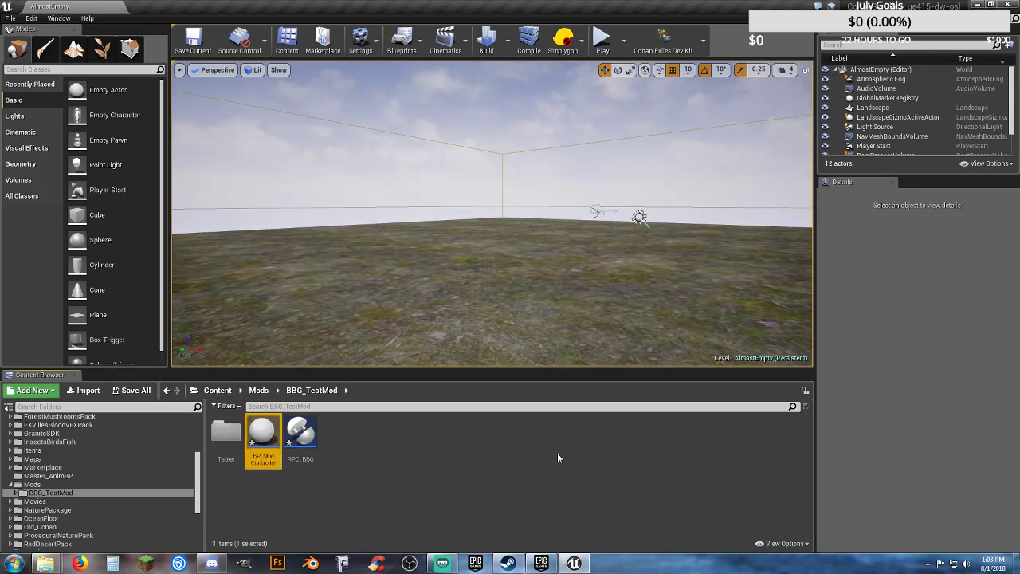
{"action": "left_click", "coordinate": [365, 471]}
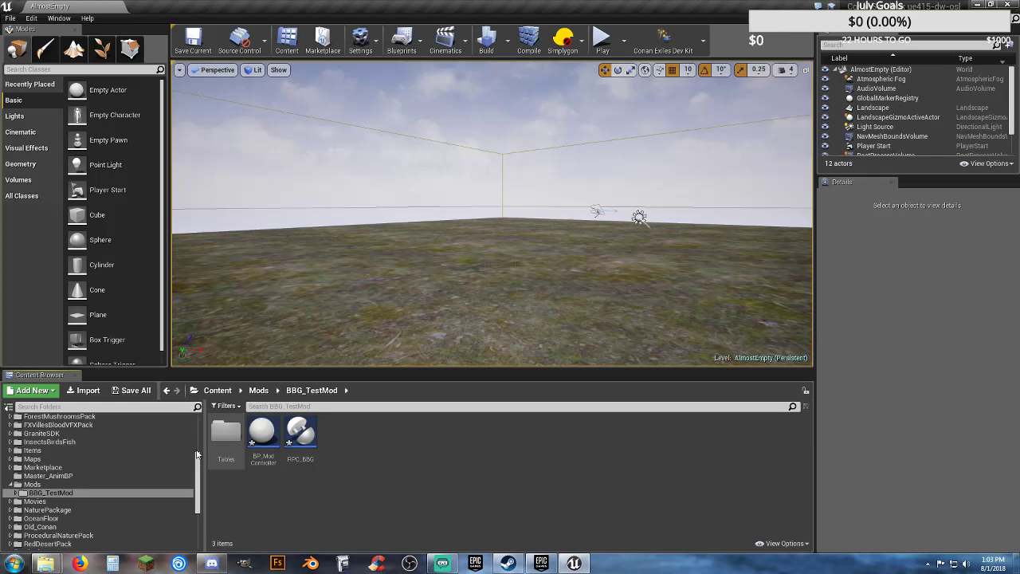
{"action": "left_click", "coordinate": [131, 389]}
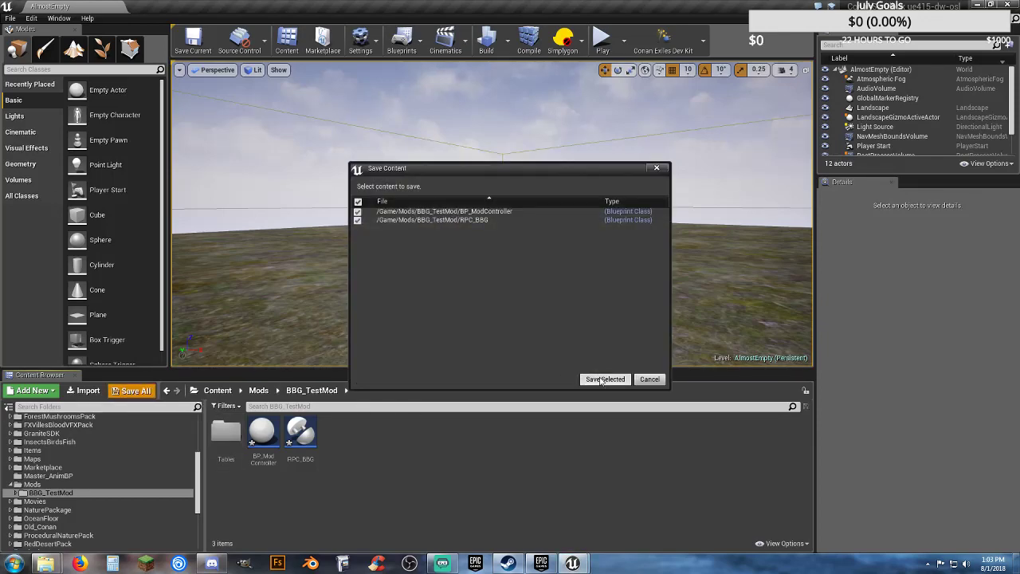
{"action": "left_click", "coordinate": [605, 379]}
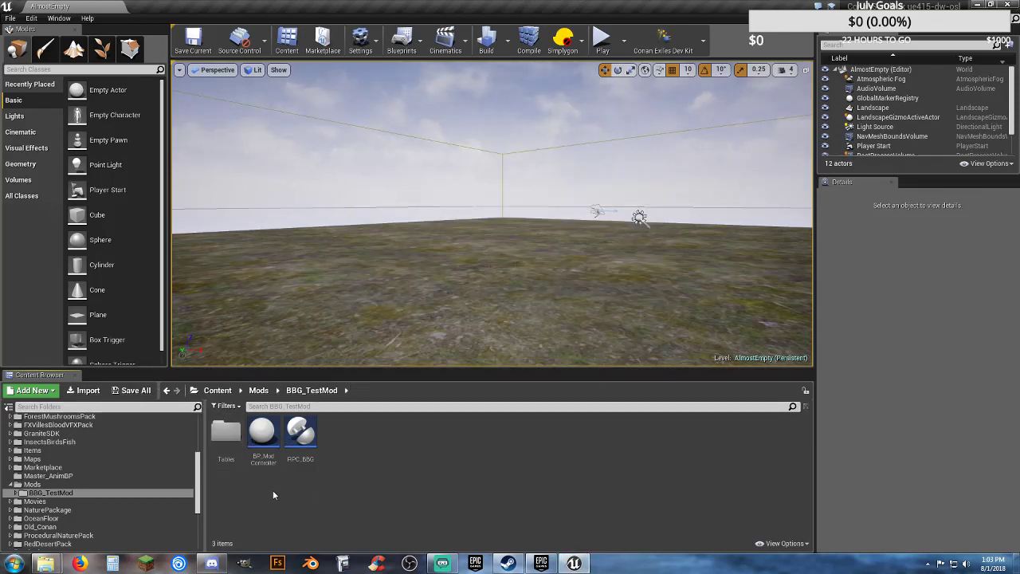
- Open BP_ModController docked in the main window and add an Additional Class Components entry with BasePlayerChar as target actor class
{"action": "mouse_move", "coordinate": [265, 439]}
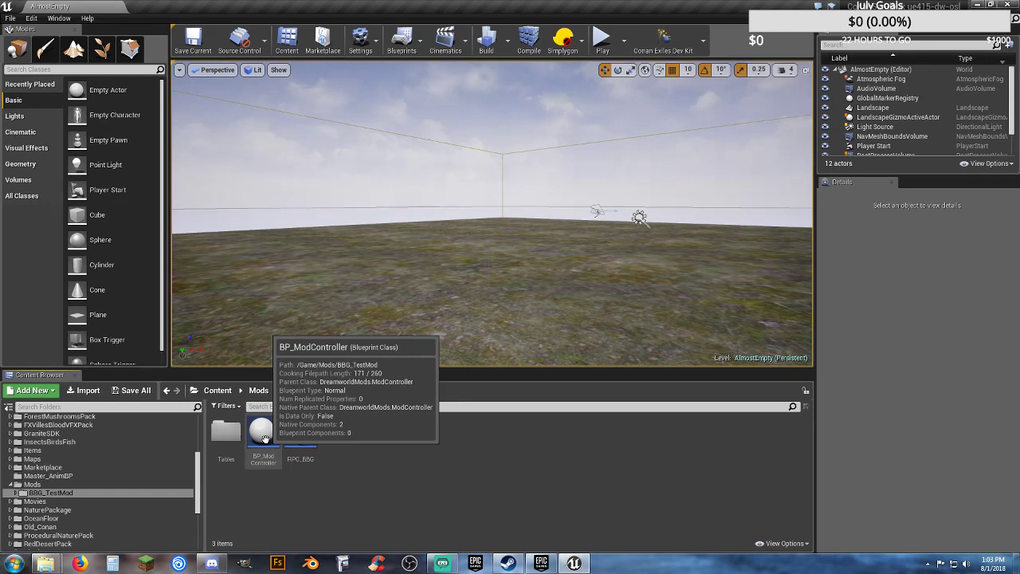
{"action": "double_click", "coordinate": [264, 434]}
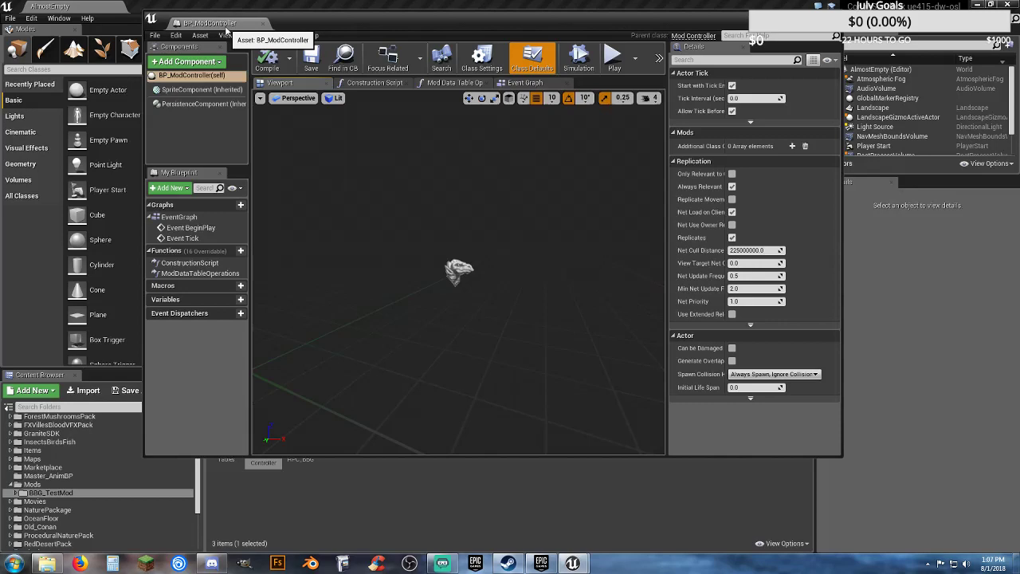
{"action": "left_click_drag", "start_coordinate": [223, 14], "coordinate": [226, 6]}
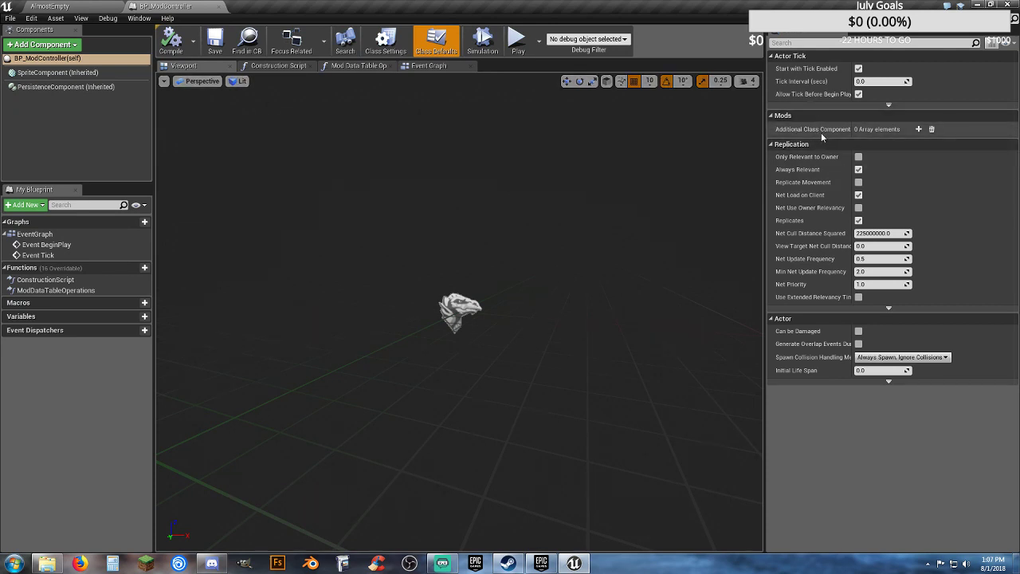
{"action": "left_click", "coordinate": [919, 130]}
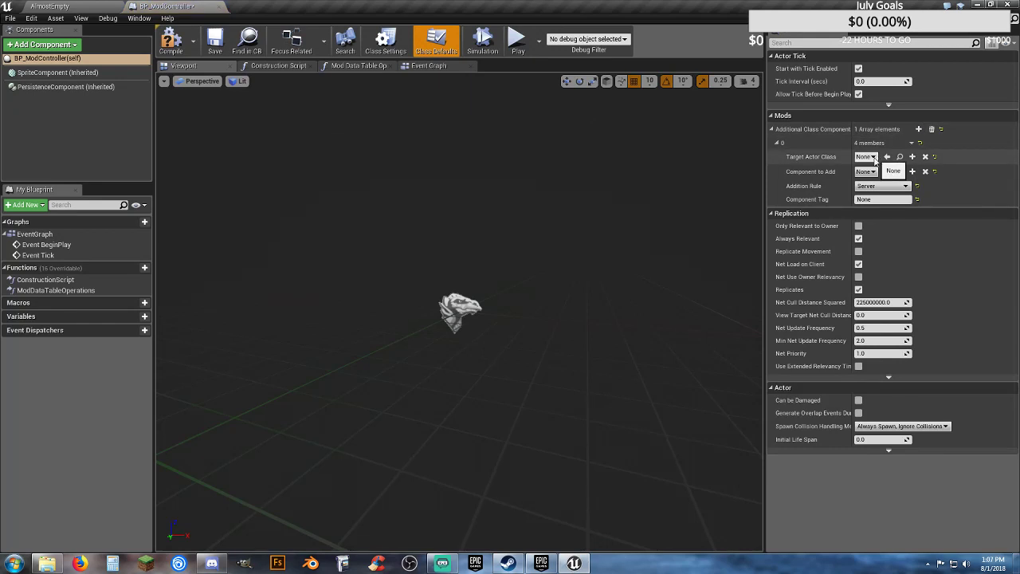
{"action": "left_click", "coordinate": [874, 157]}
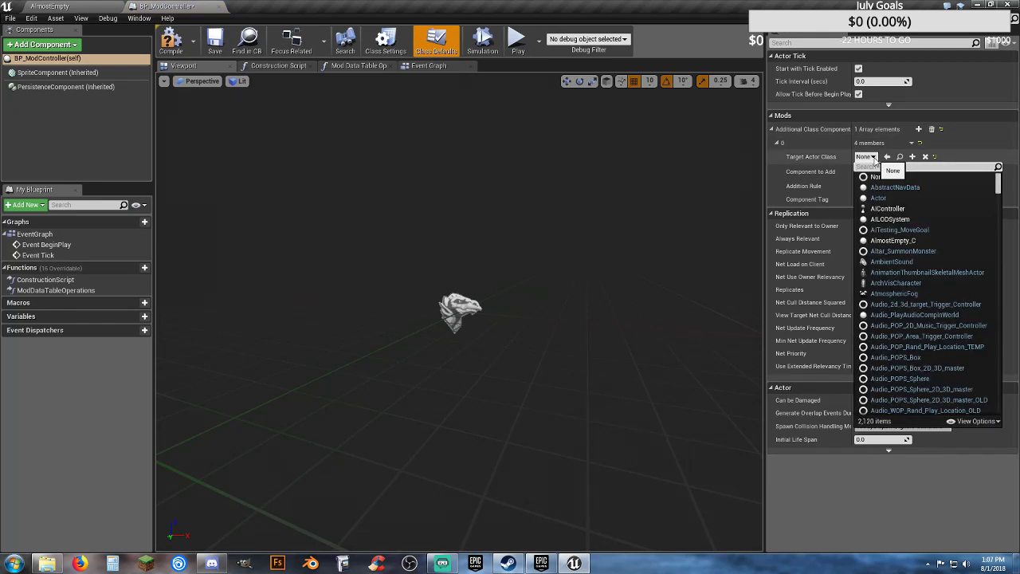
{"action": "type", "text": "player"}
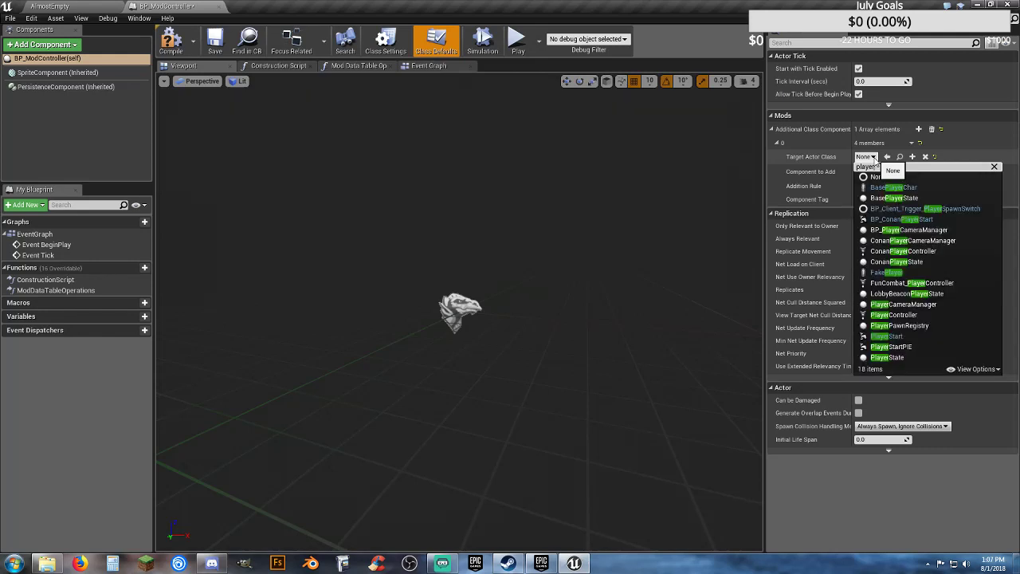
{"action": "left_click", "coordinate": [882, 187]}
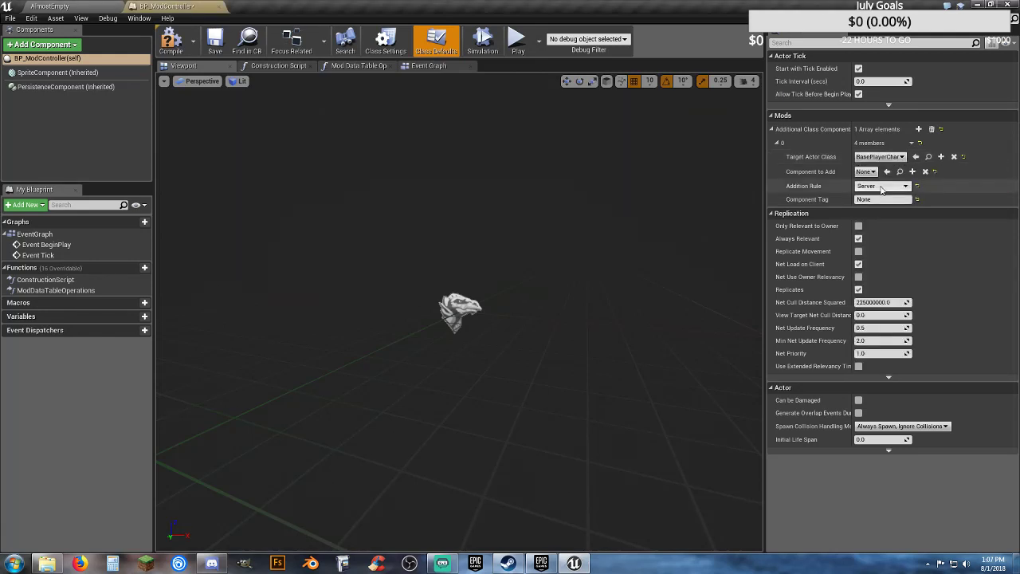
- Set the entry's component to add to RPC_BBG, and compile and save the BP_ModController blueprint
{"action": "left_click", "coordinate": [871, 172]}
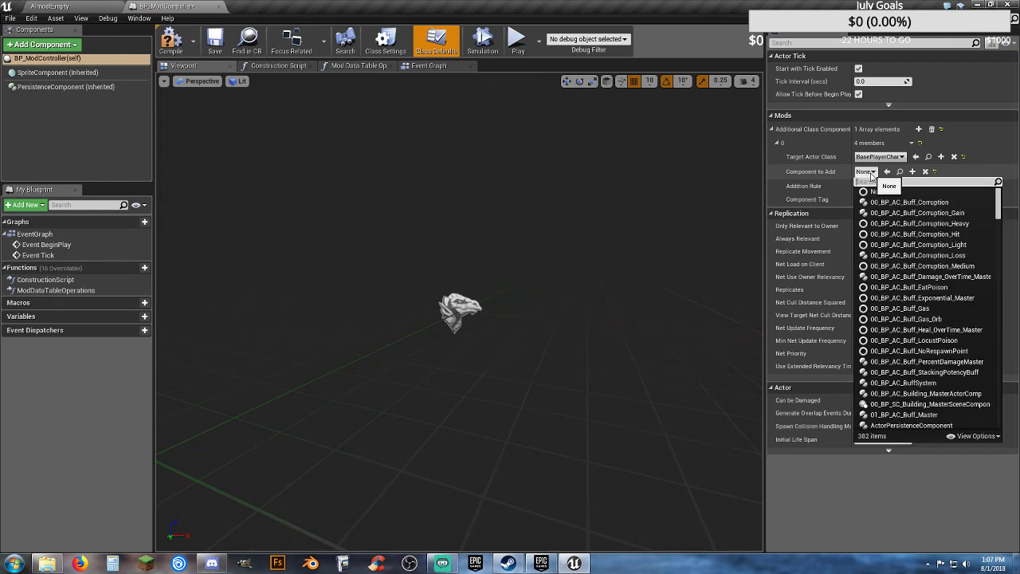
{"action": "type", "text": "bbg"}
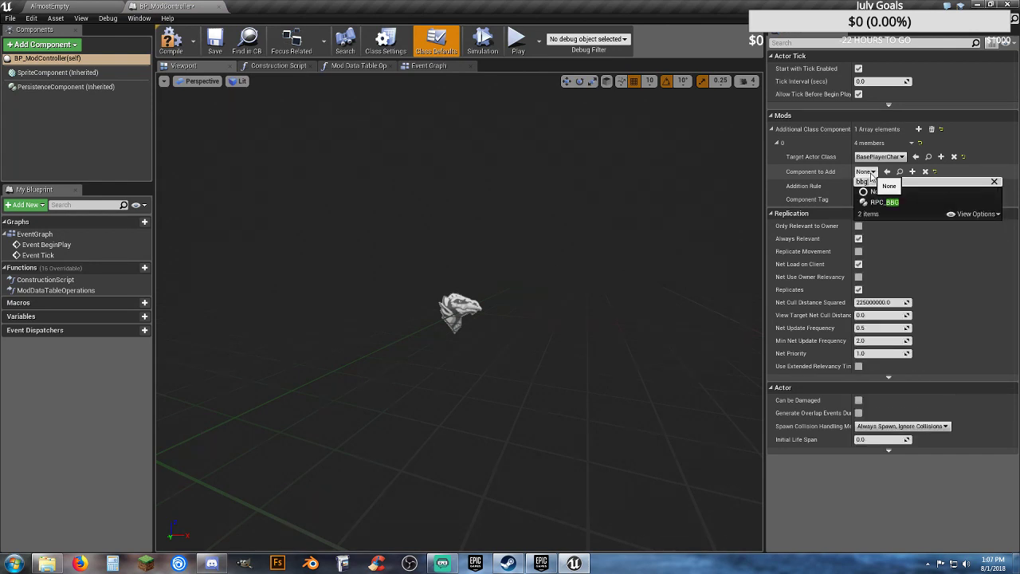
{"action": "left_click", "coordinate": [889, 202]}
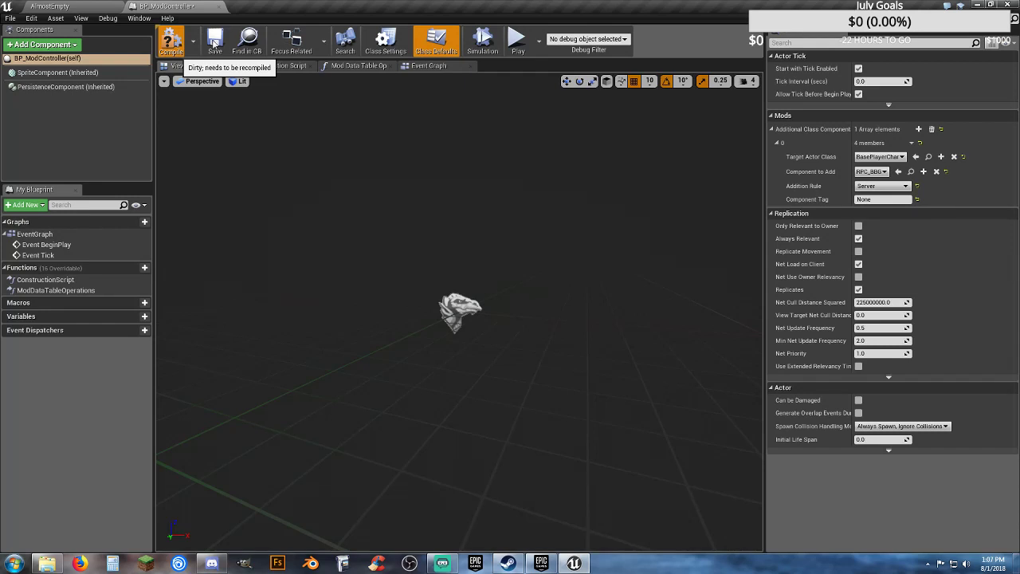
{"action": "left_click", "coordinate": [213, 41]}
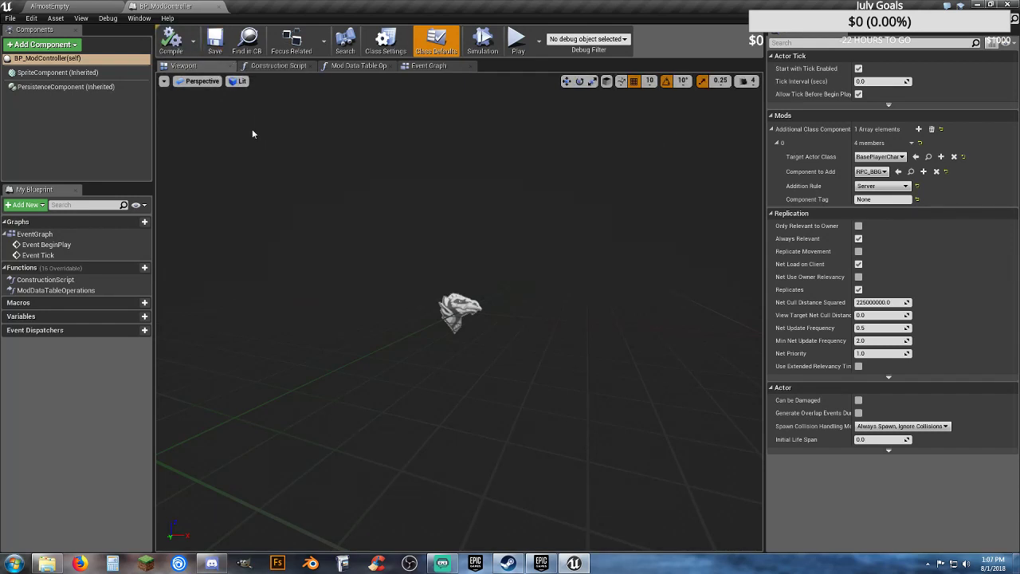
- In the Mod Data Table Operations function, add a Remove Data Table Rows node and connect its execution input to the entry node
{"action": "left_click", "coordinate": [359, 65]}
{"action": "right_click_drag", "start_coordinate": [519, 376], "coordinate": [343, 260]}
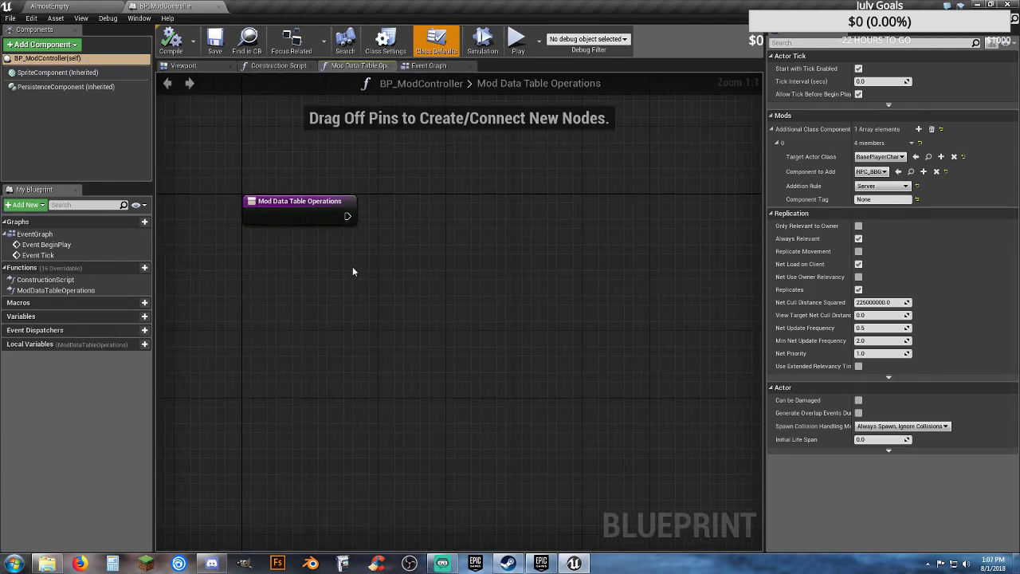
{"action": "right_click", "coordinate": [395, 257]}
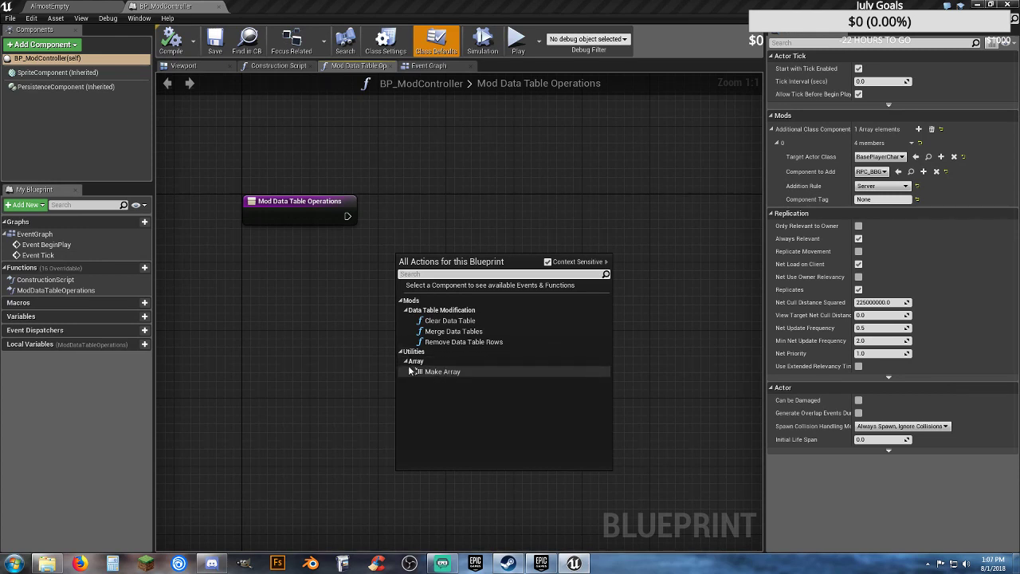
{"action": "left_click", "coordinate": [347, 301]}
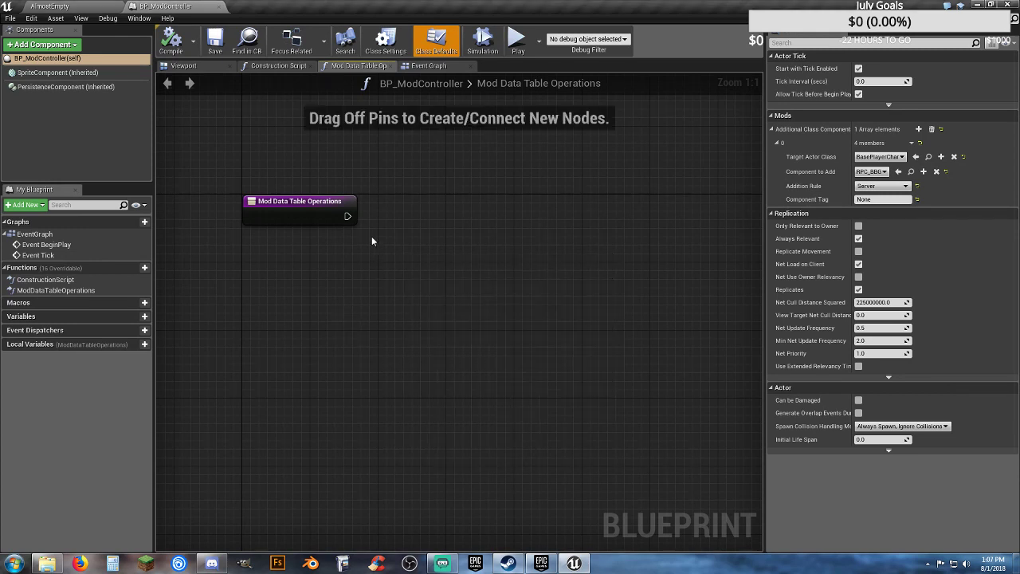
{"action": "right_click", "coordinate": [436, 227]}
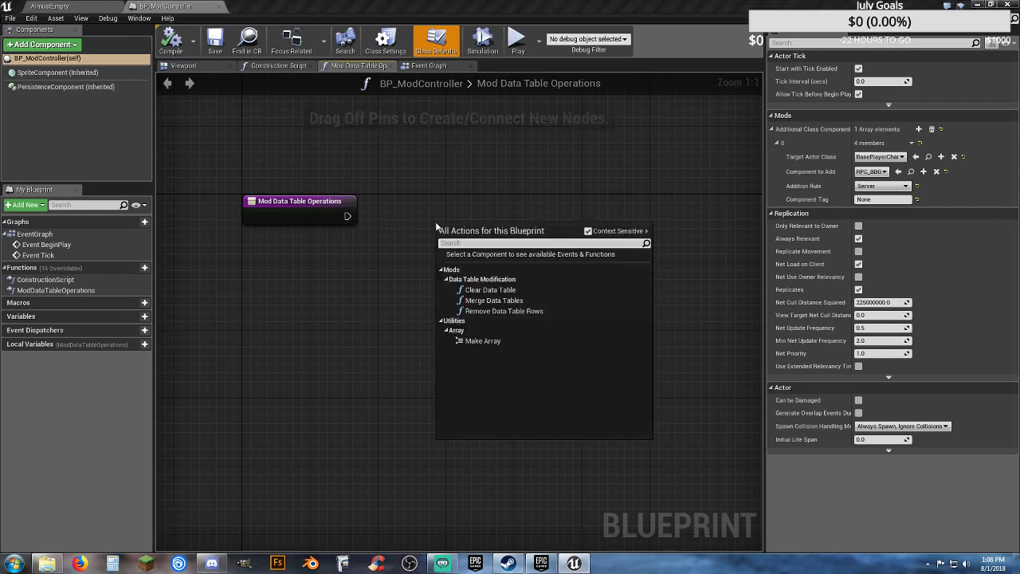
{"action": "left_click", "coordinate": [515, 313]}
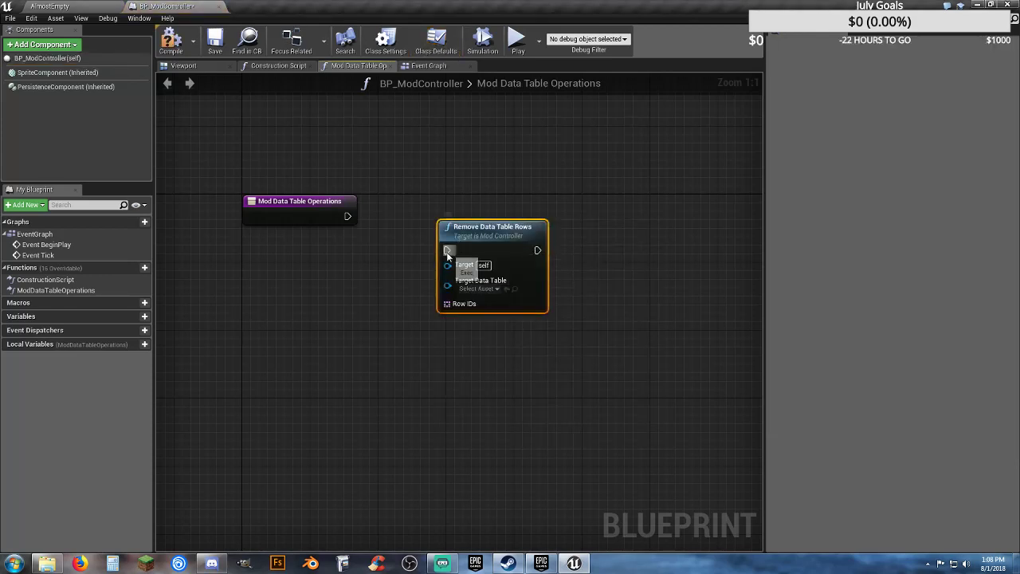
{"action": "left_click_drag", "start_coordinate": [448, 253], "coordinate": [348, 216]}
{"action": "left_click_drag", "start_coordinate": [468, 234], "coordinate": [452, 200]}
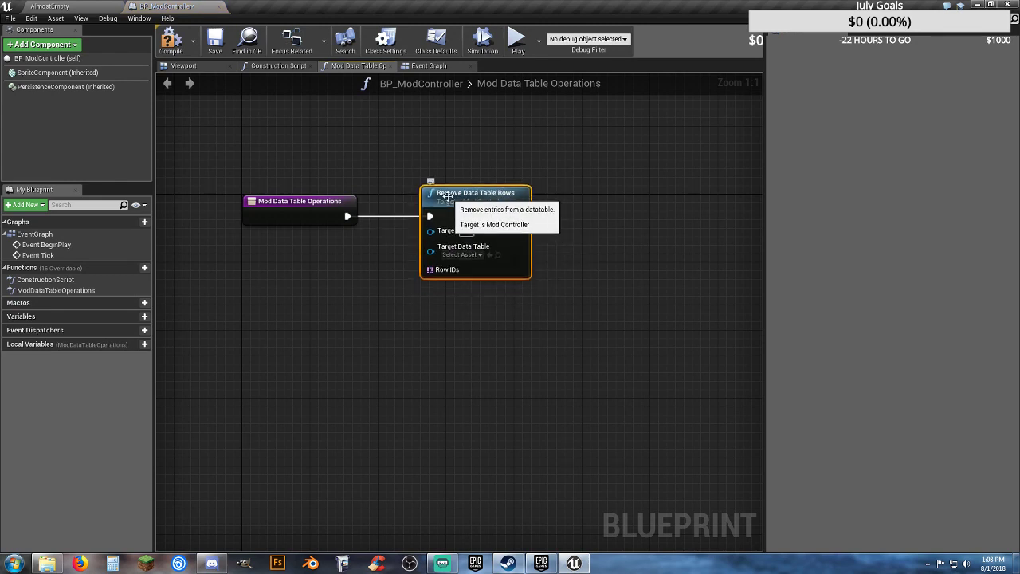
- Set the target data table of the Remove Data Table Rows node to ItemTable
{"action": "left_click", "coordinate": [480, 255]}
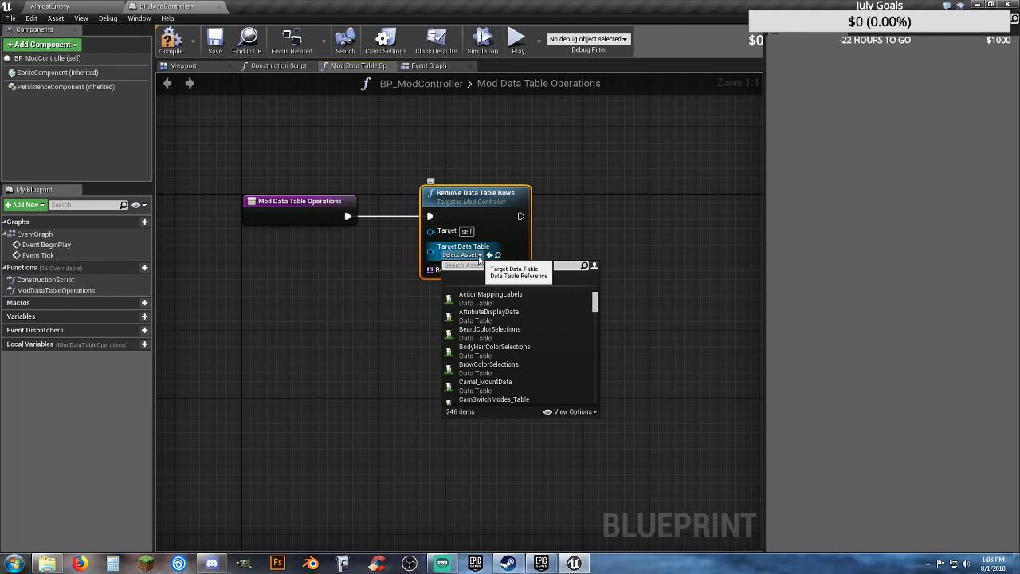
{"action": "type", "text": "item"}
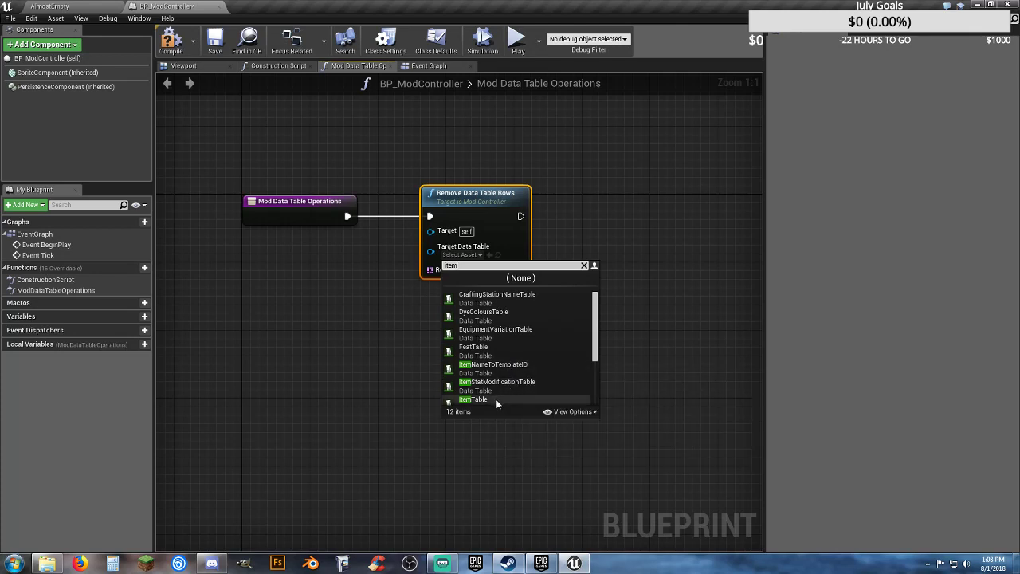
{"action": "scroll", "coordinate": [496, 399], "scroll_direction": "down", "scroll_amount": 1}
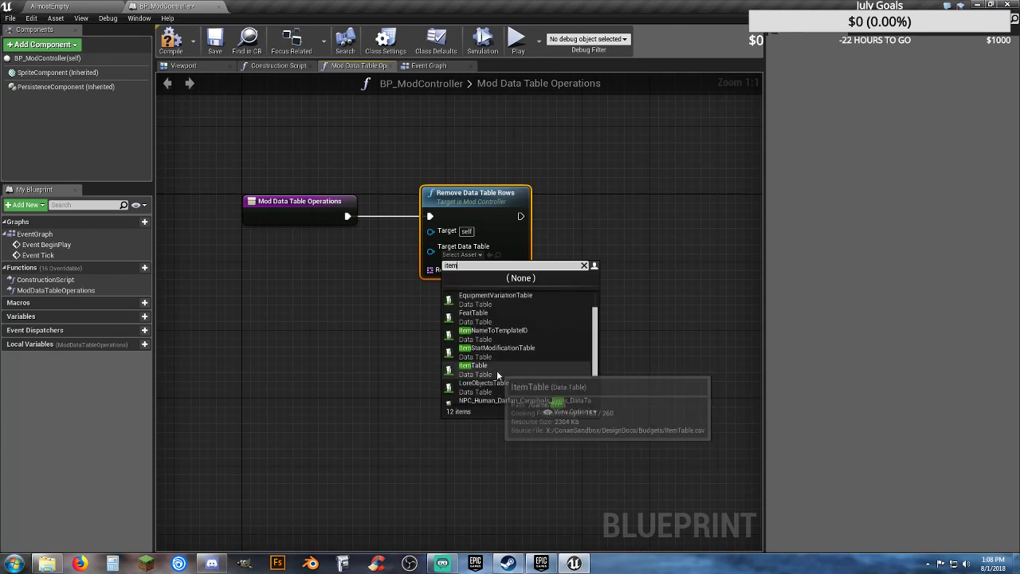
{"action": "left_click", "coordinate": [497, 370]}
{"action": "left_click", "coordinate": [477, 300]}
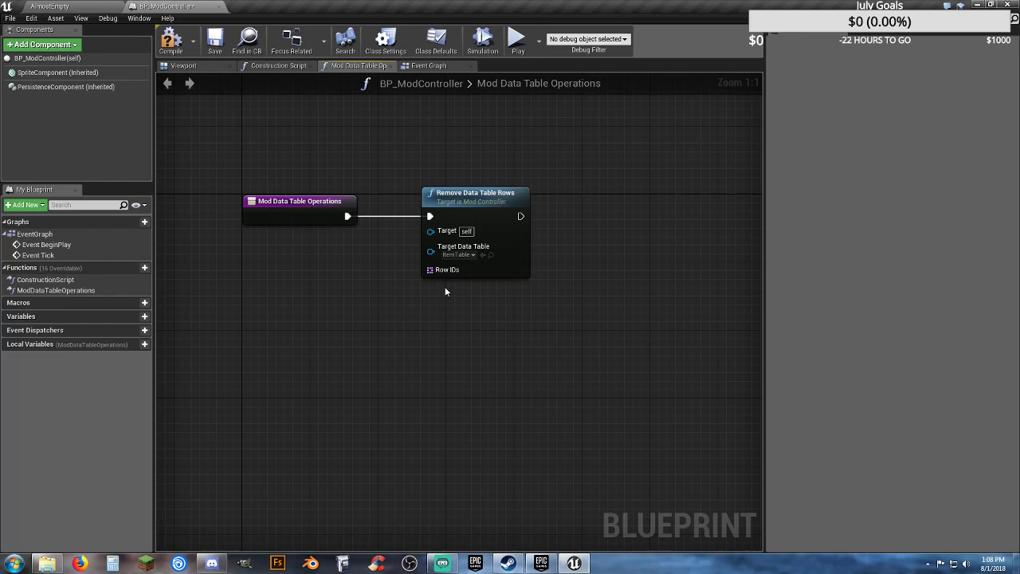
- Feed the Row IDs input from a new Make Array node beneath the entry node, with element 0 set to 90000
{"action": "left_click_drag", "start_coordinate": [431, 272], "coordinate": [338, 282]}
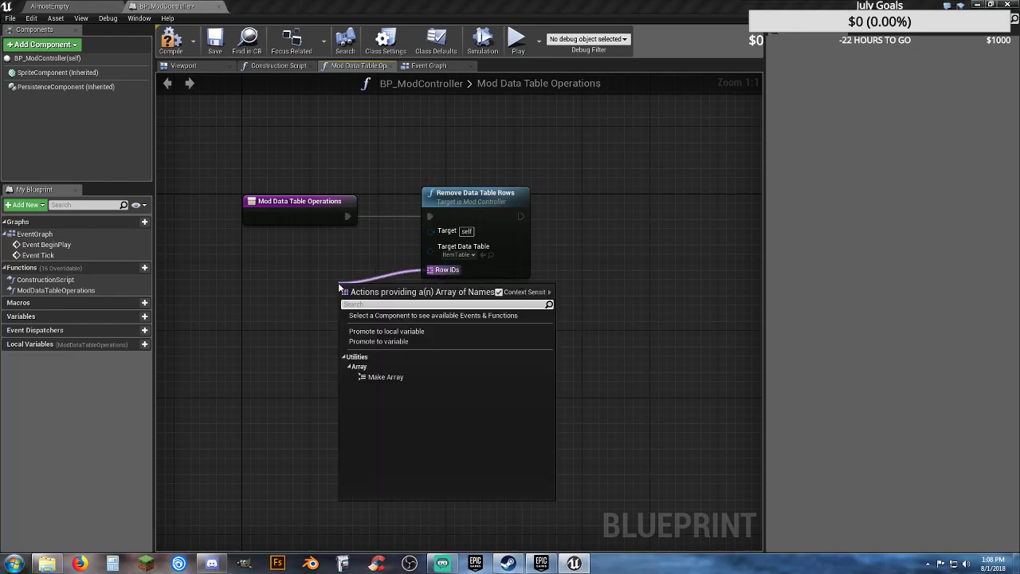
{"action": "left_click", "coordinate": [386, 377]}
{"action": "left_click_drag", "start_coordinate": [403, 290], "coordinate": [324, 248]}
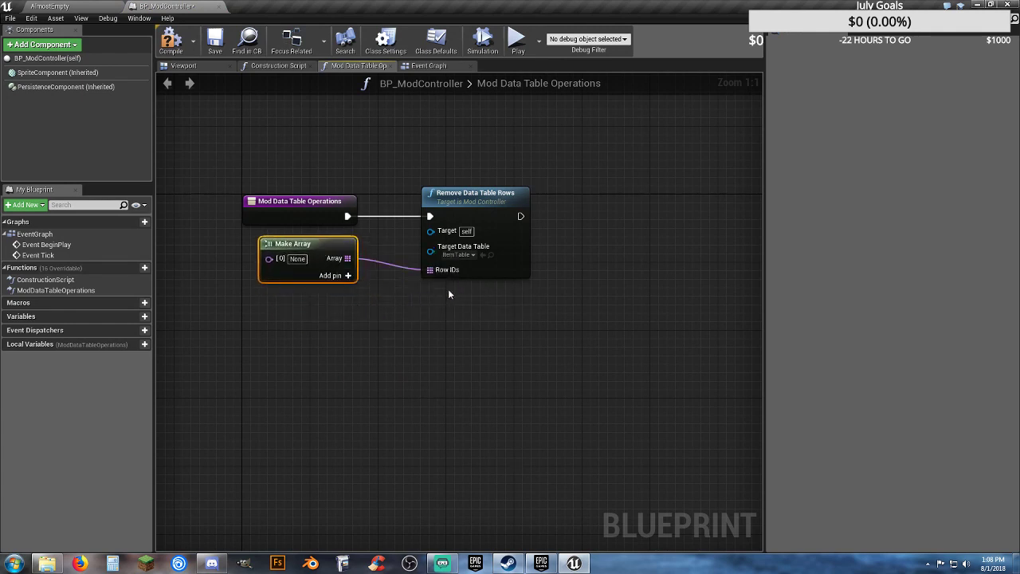
{"action": "left_click", "coordinate": [298, 259]}
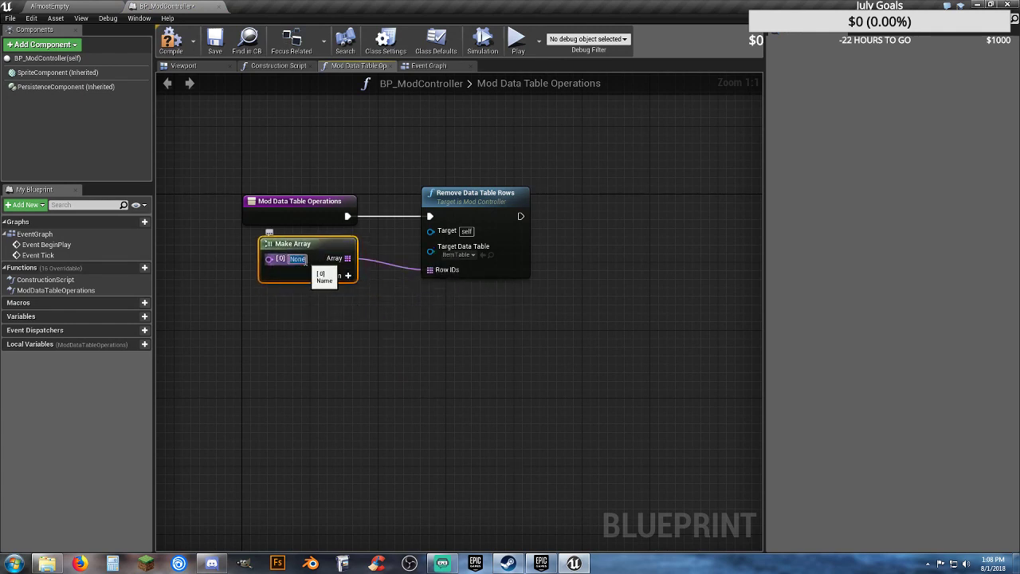
{"action": "type", "text": "90c"}
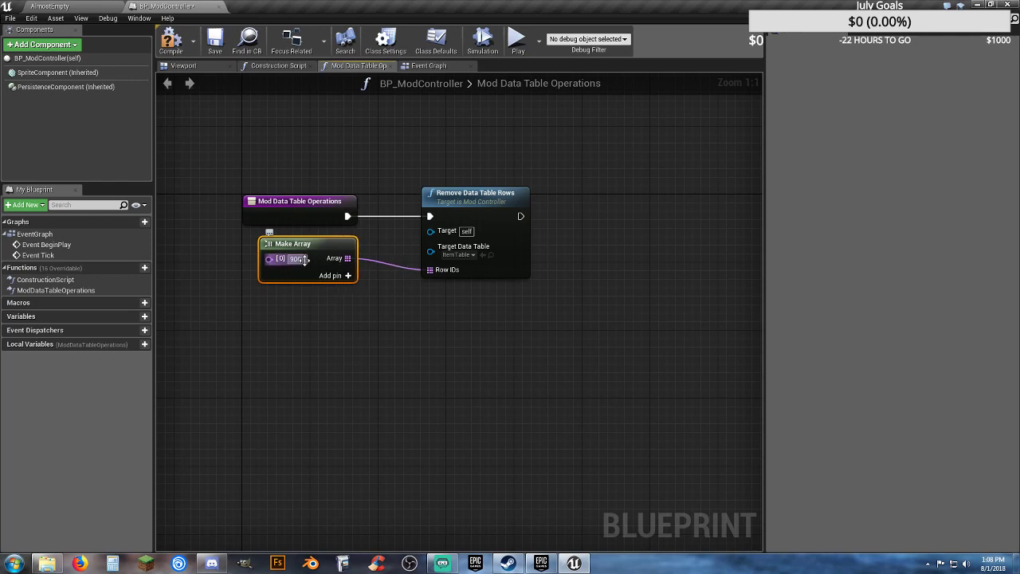
{"action": "type", "text": "00"}
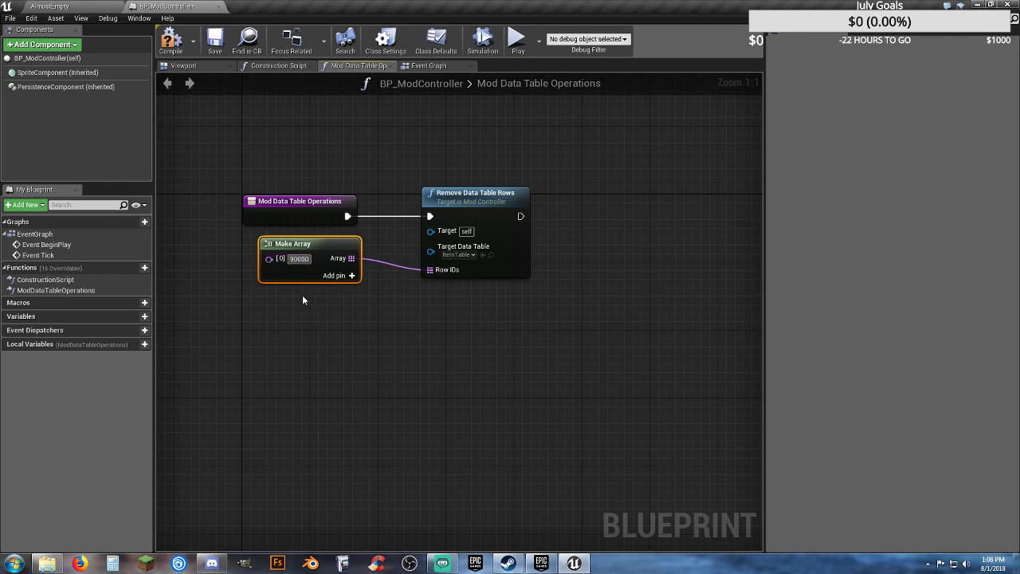
{"action": "left_click", "coordinate": [303, 297]}
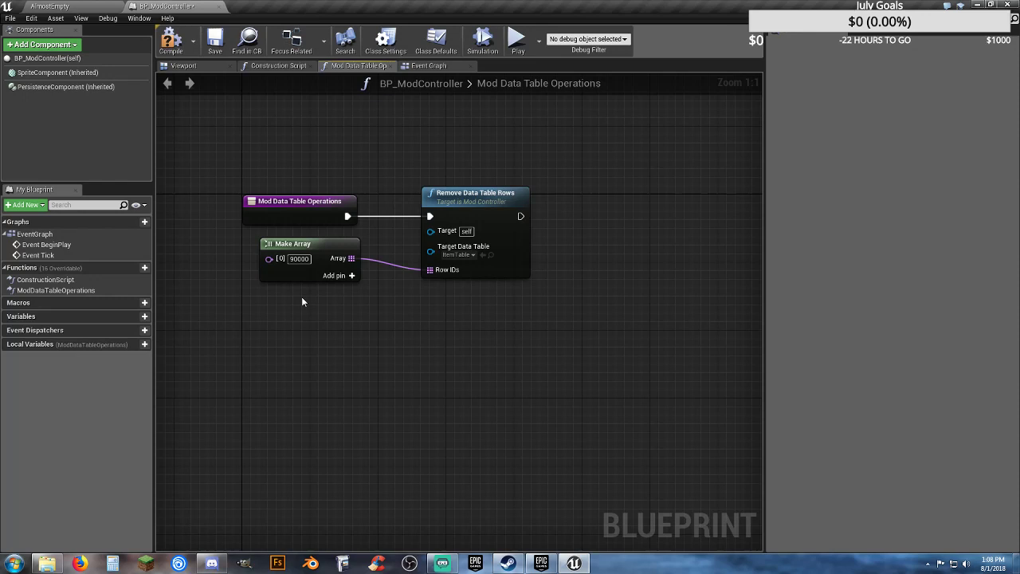
- Delete the Make Array and Remove Data Table Rows nodes from the function graph
{"action": "right_click_drag", "start_coordinate": [478, 336], "coordinate": [468, 332]}
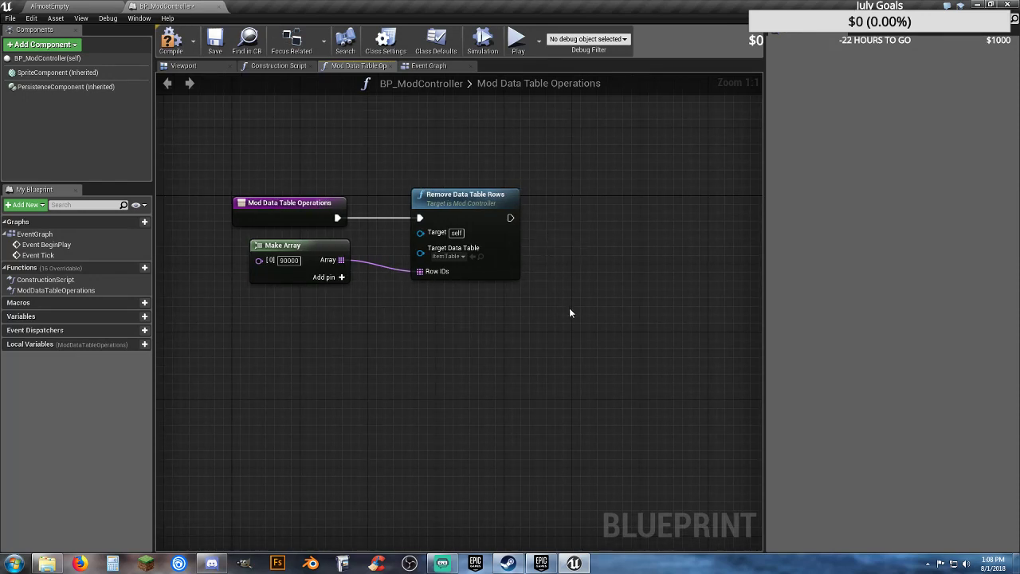
{"action": "left_click_drag", "start_coordinate": [566, 317], "coordinate": [325, 261]}
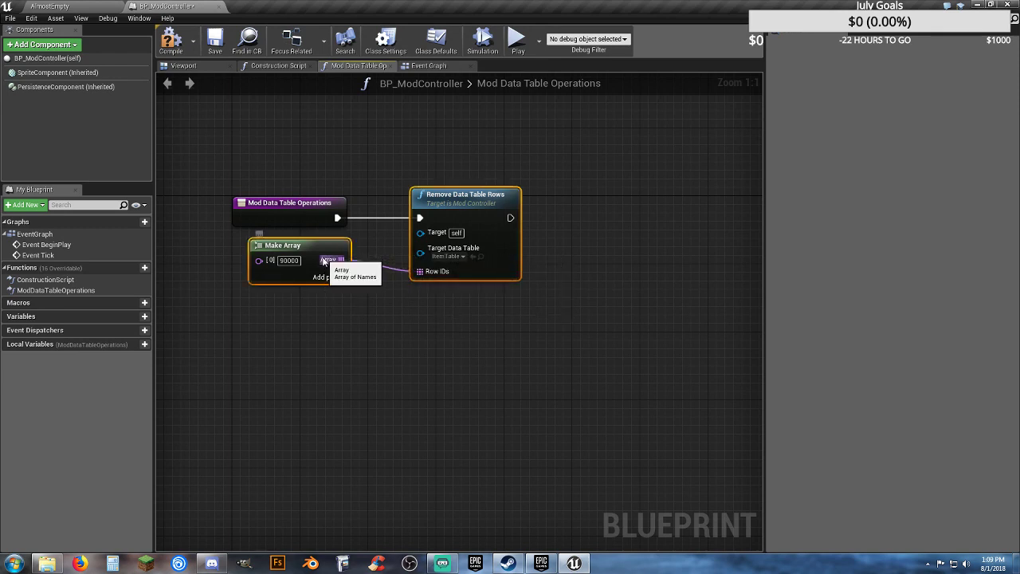
{"action": "key", "text": "Delete"}
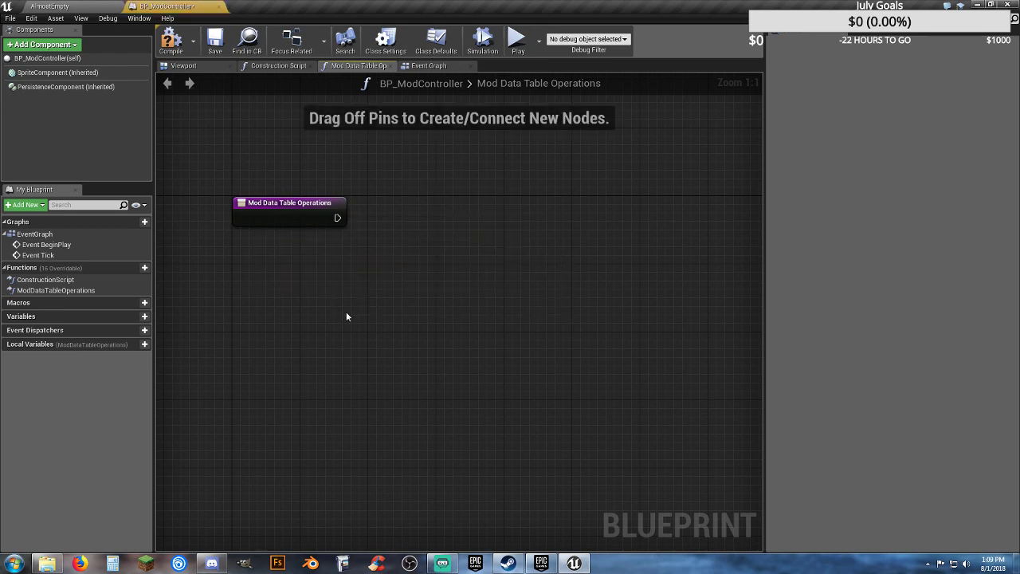
- Compile the BP_ModController blueprint and close its editor
{"action": "left_click", "coordinate": [168, 40]}
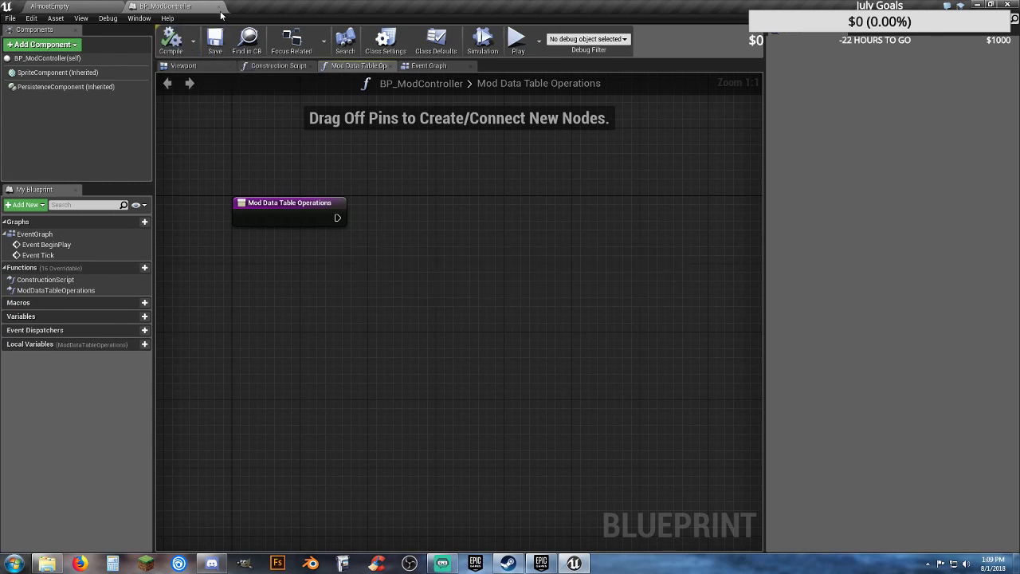
{"action": "left_click", "coordinate": [220, 6]}
{"action": "left_click", "coordinate": [450, 489]}
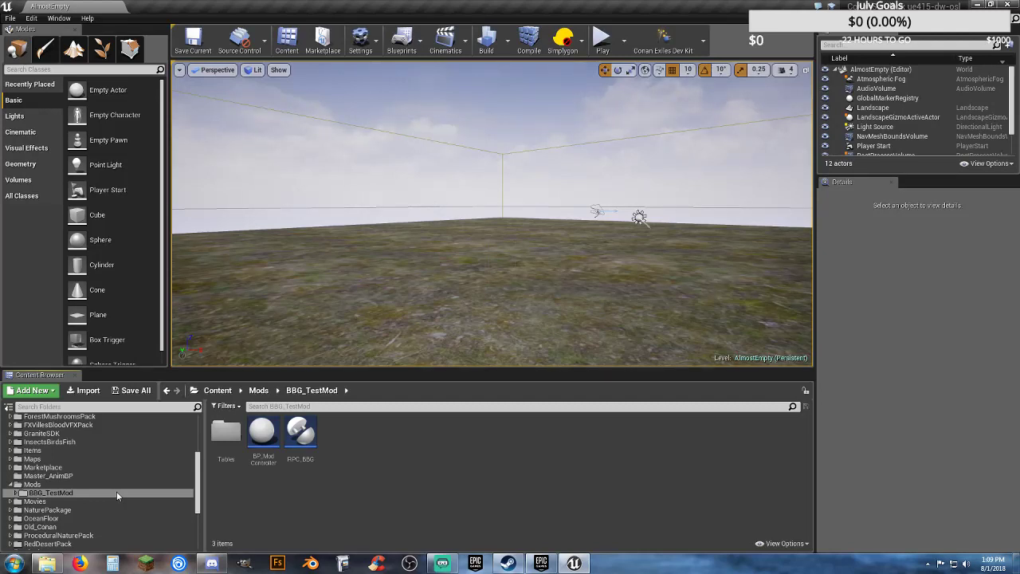
- Find the ItemTable data table in the Items content folder and open it
{"action": "scroll", "coordinate": [76, 477], "scroll_direction": "down", "scroll_amount": 2}
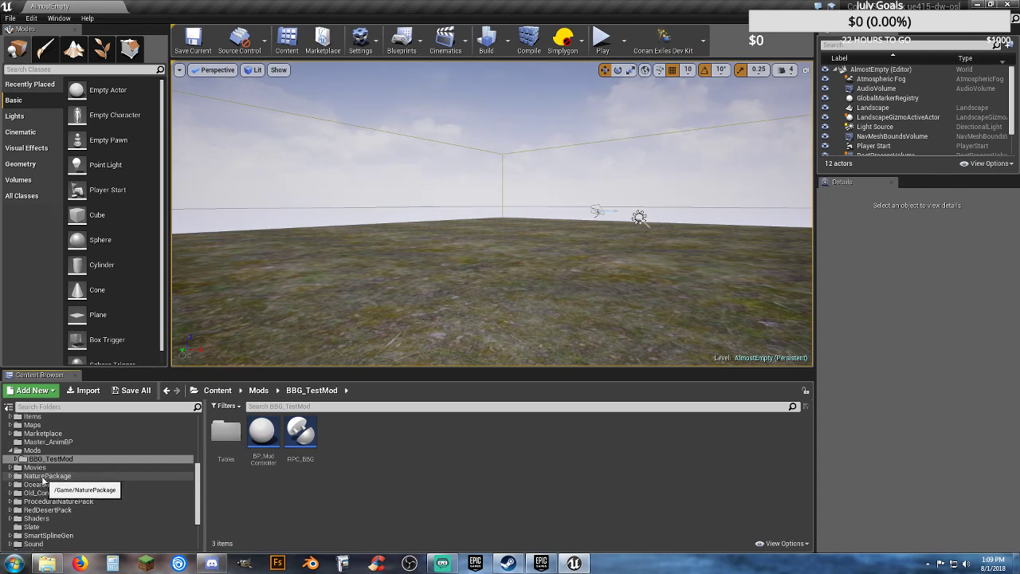
{"action": "scroll", "coordinate": [44, 476], "scroll_direction": "up", "scroll_amount": 3}
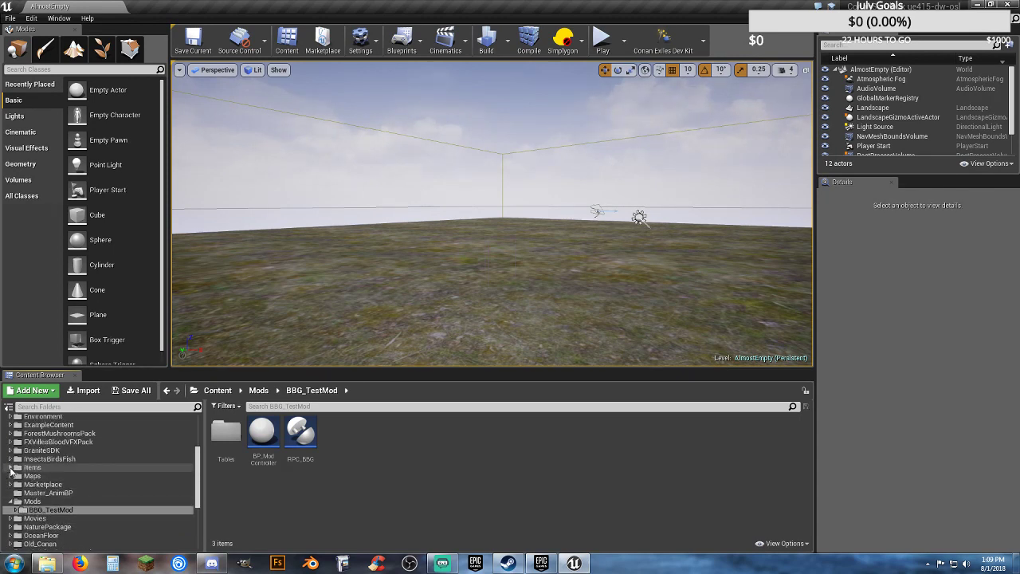
{"action": "left_click", "coordinate": [10, 468]}
{"action": "left_click", "coordinate": [44, 468]}
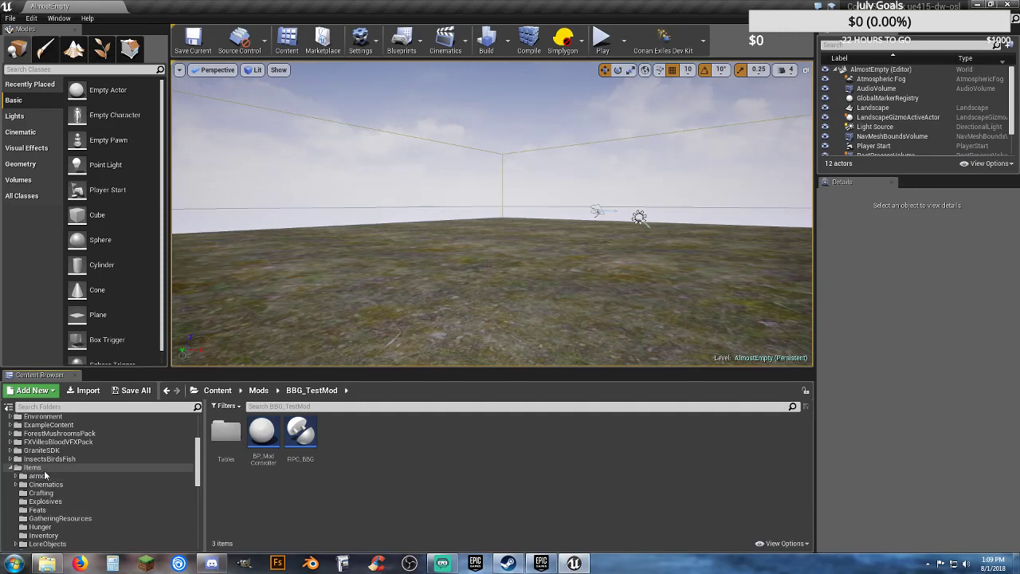
{"action": "scroll", "coordinate": [638, 483], "scroll_direction": "down", "scroll_amount": 2}
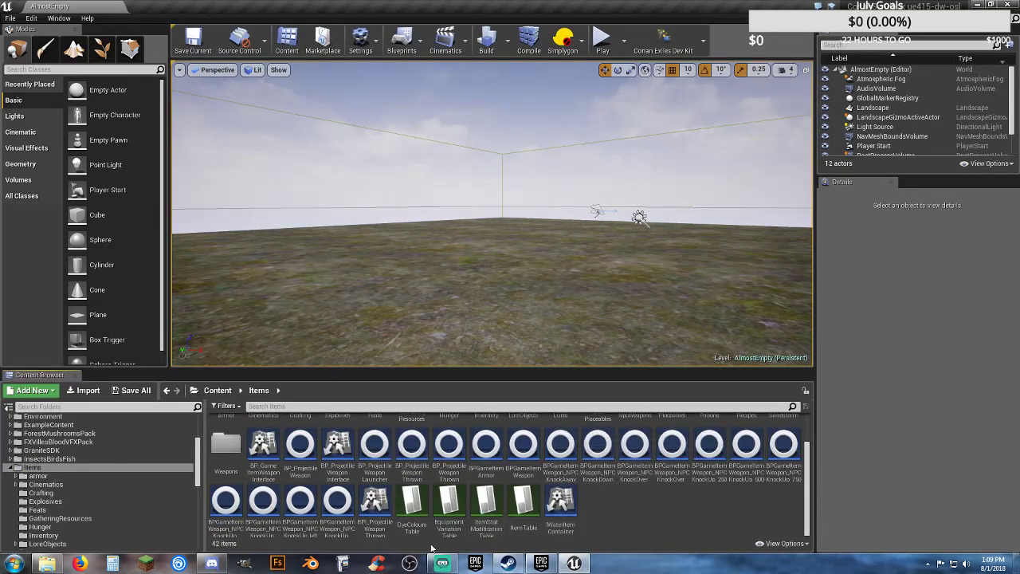
{"action": "left_click", "coordinate": [528, 504]}
{"action": "double_click", "coordinate": [528, 503]}
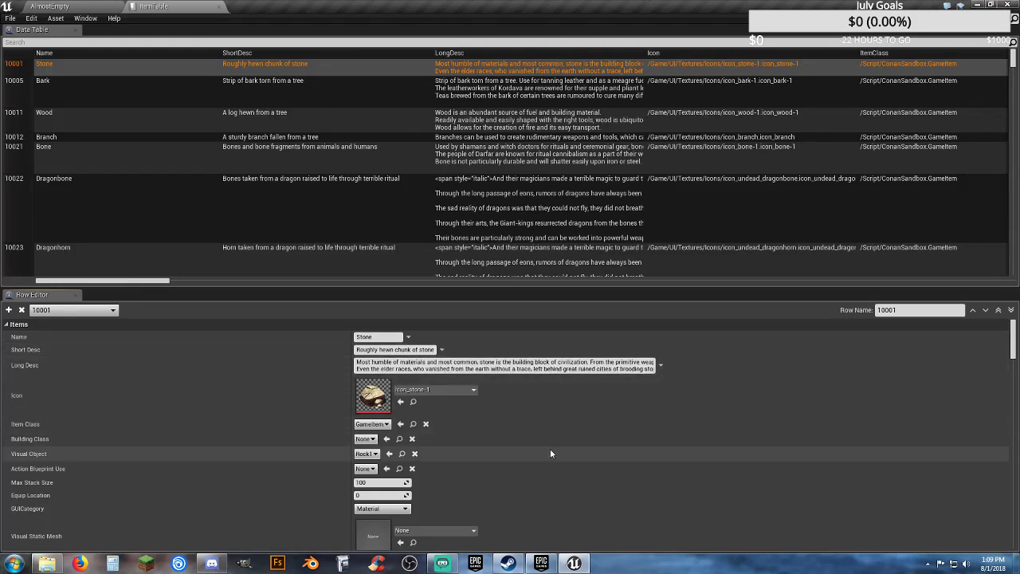
- Review the Stone row's basic item fields and the choices available for its GUICategory
{"action": "scroll", "coordinate": [550, 454], "scroll_direction": "down", "scroll_amount": 1}
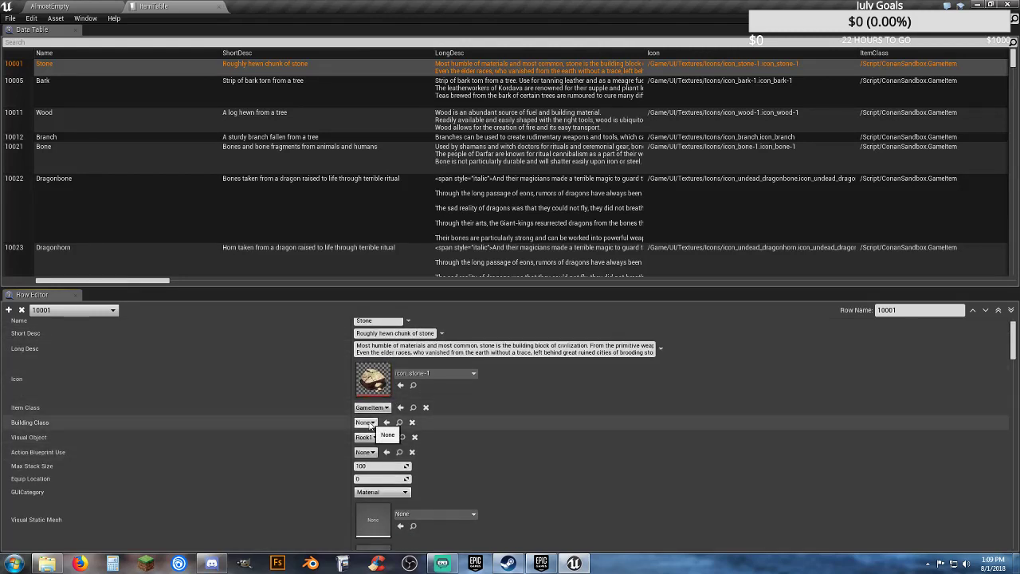
{"action": "scroll", "coordinate": [513, 445], "scroll_direction": "down", "scroll_amount": 1}
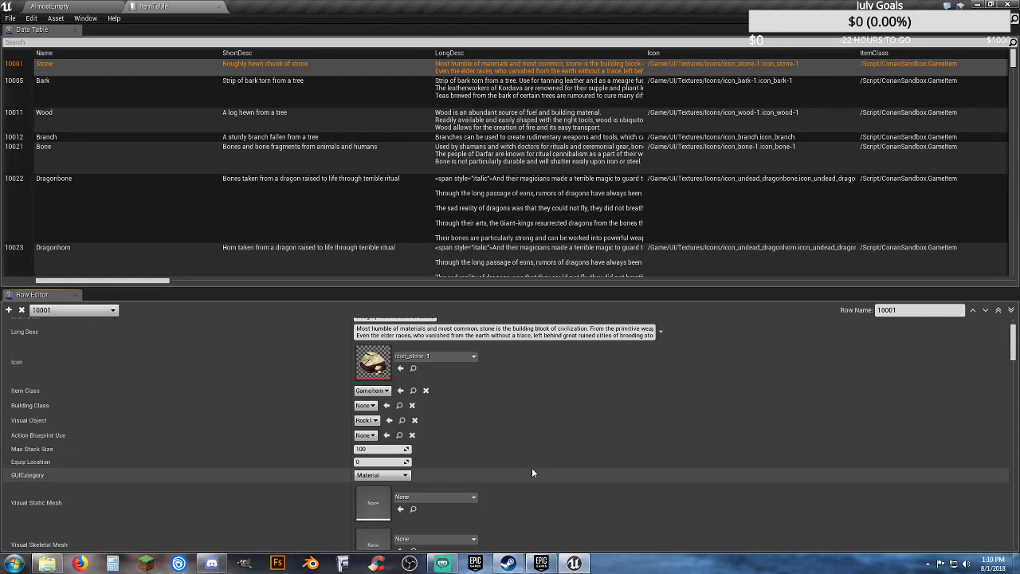
{"action": "left_click", "coordinate": [404, 475]}
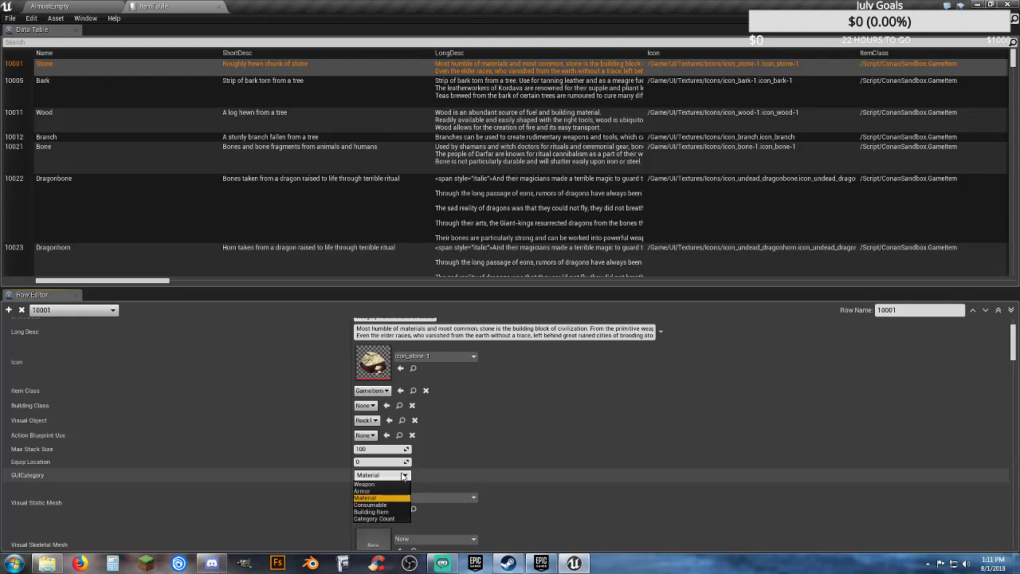
{"action": "left_click", "coordinate": [659, 461]}
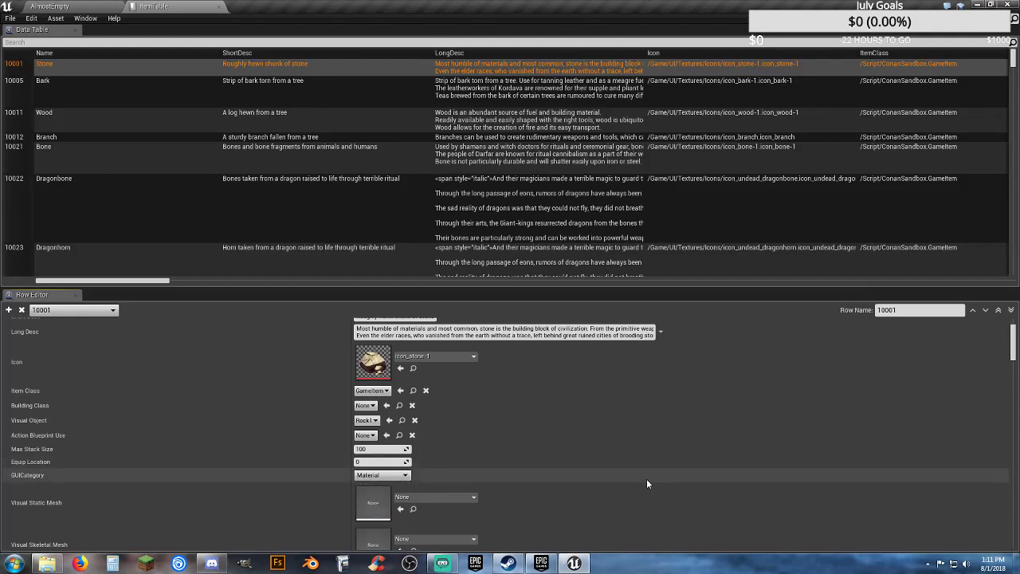
- Examine the Stone row's visual mesh, item flag, armor, weapon, stamina cost and attack data fields
{"action": "scroll", "coordinate": [647, 478], "scroll_direction": "down", "scroll_amount": 4}
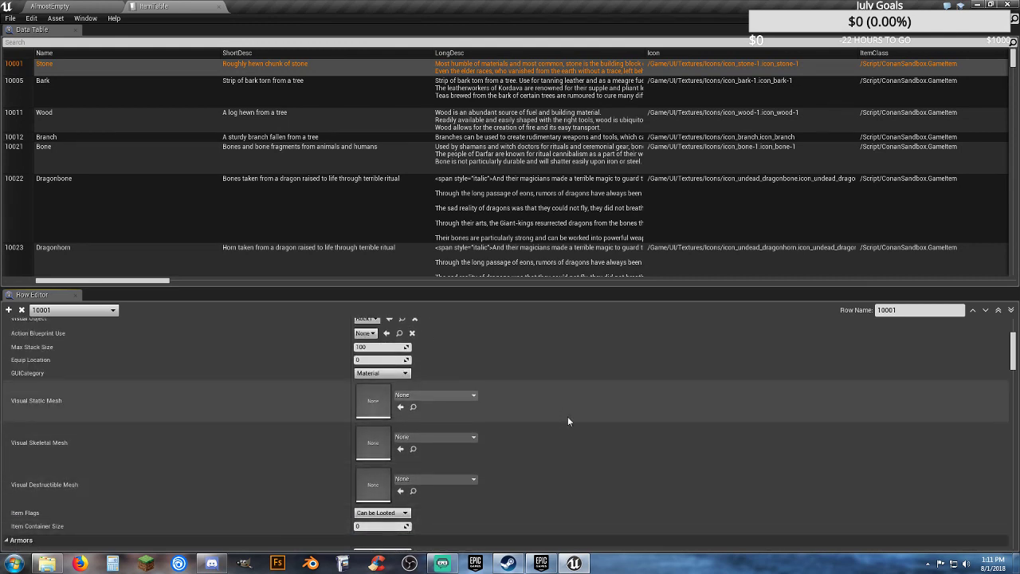
{"action": "scroll", "coordinate": [583, 423], "scroll_direction": "down", "scroll_amount": 4}
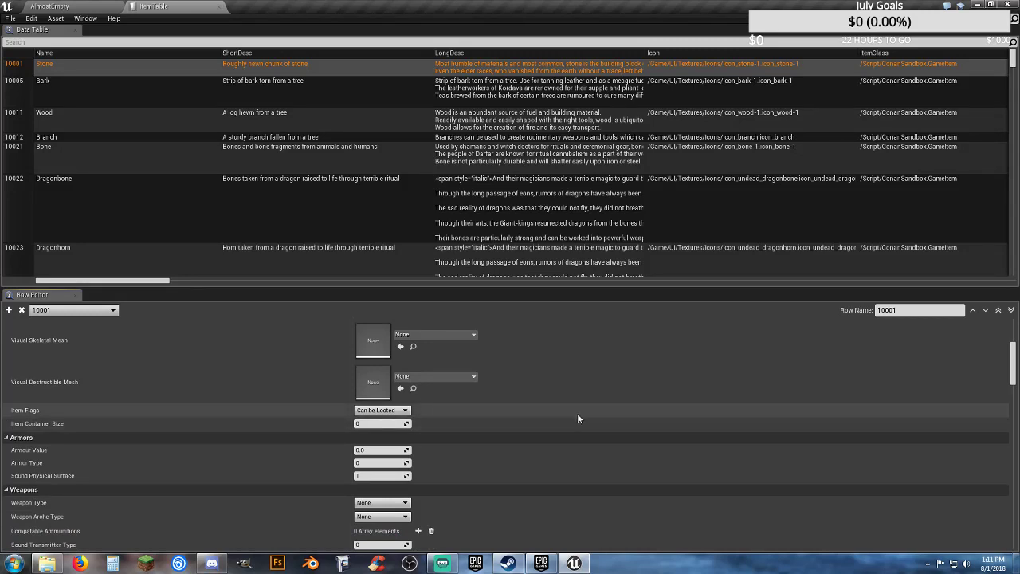
{"action": "scroll", "coordinate": [578, 418], "scroll_direction": "down", "scroll_amount": 4}
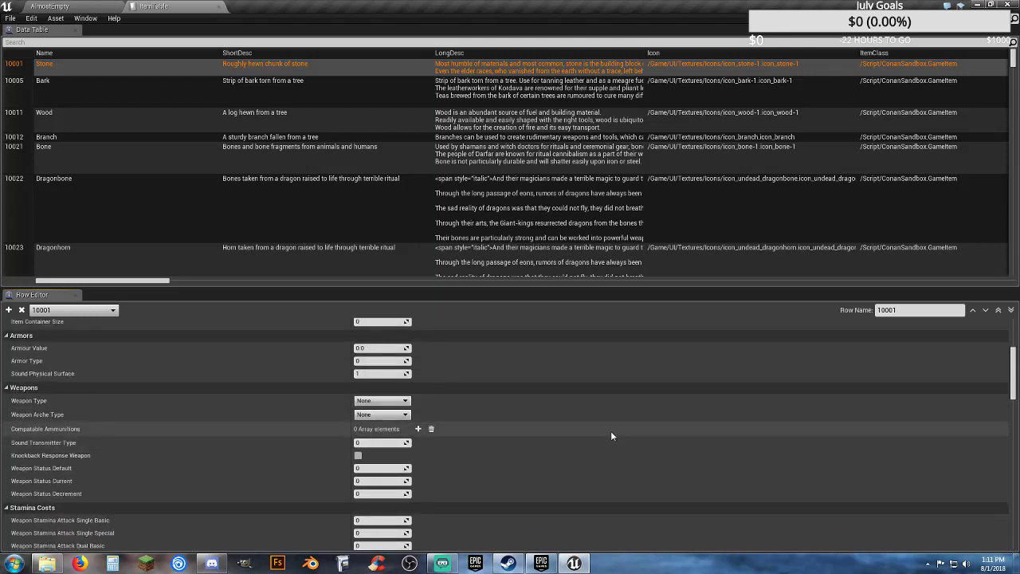
{"action": "scroll", "coordinate": [603, 422], "scroll_direction": "down", "scroll_amount": 1}
{"action": "scroll", "coordinate": [519, 426], "scroll_direction": "down", "scroll_amount": 4}
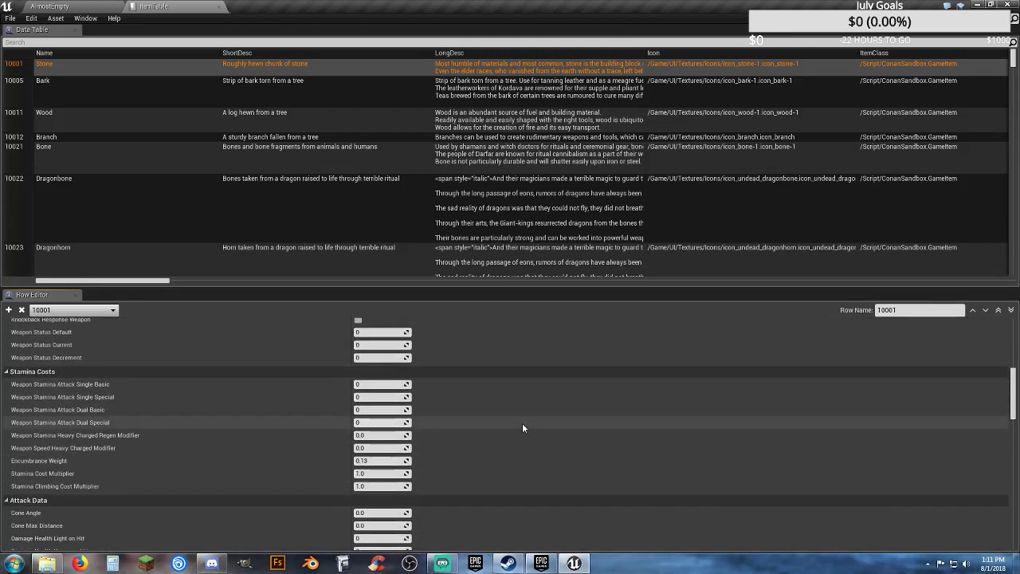
{"action": "scroll", "coordinate": [526, 424], "scroll_direction": "down", "scroll_amount": 8}
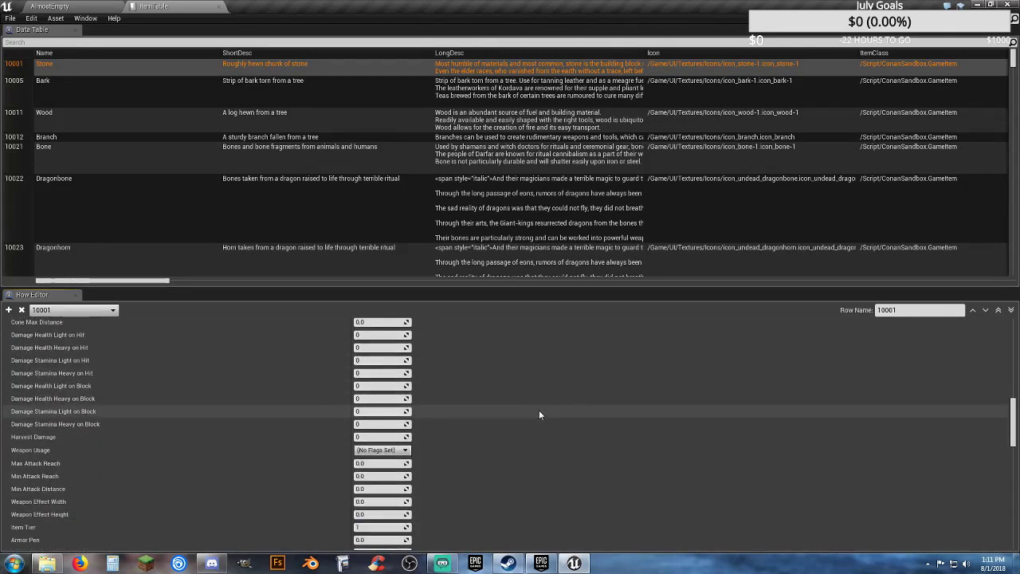
{"action": "scroll", "coordinate": [540, 415], "scroll_direction": "down", "scroll_amount": 5}
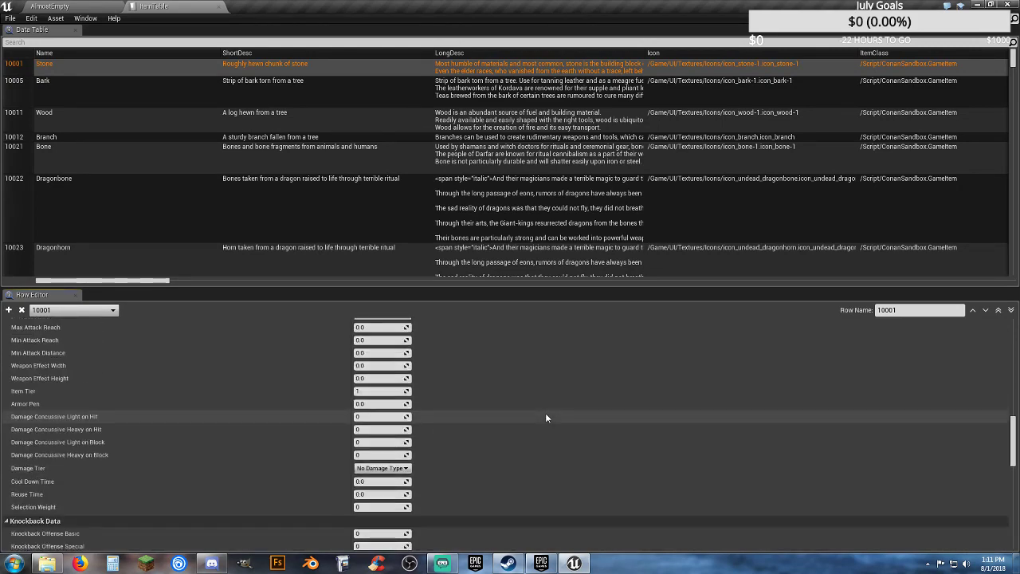
{"action": "scroll", "coordinate": [547, 415], "scroll_direction": "down", "scroll_amount": 3}
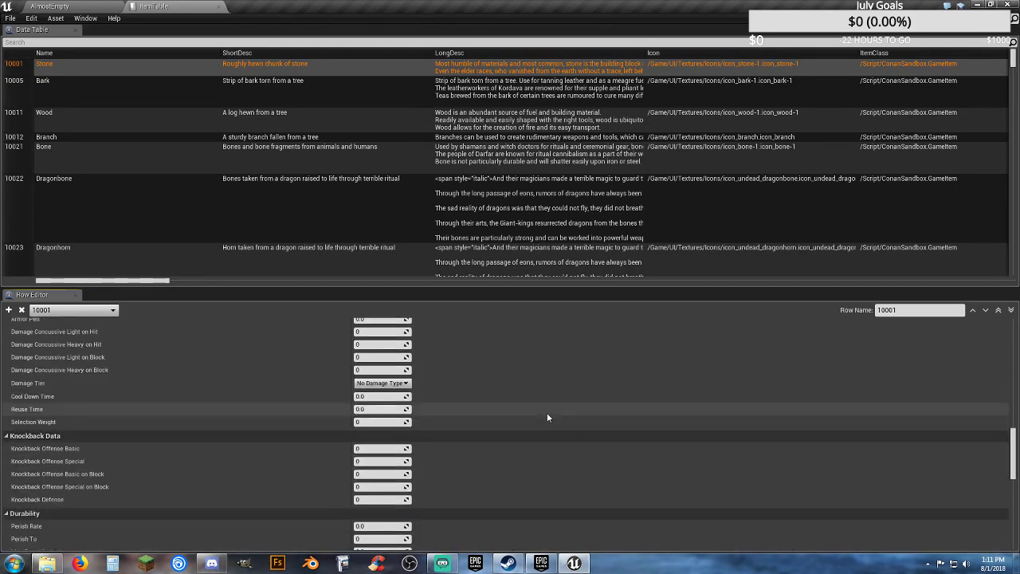
- Examine the Stone row's knockback and durability fields, including the repair item, amount and weight settings
{"action": "scroll", "coordinate": [547, 418], "scroll_direction": "up", "scroll_amount": 4}
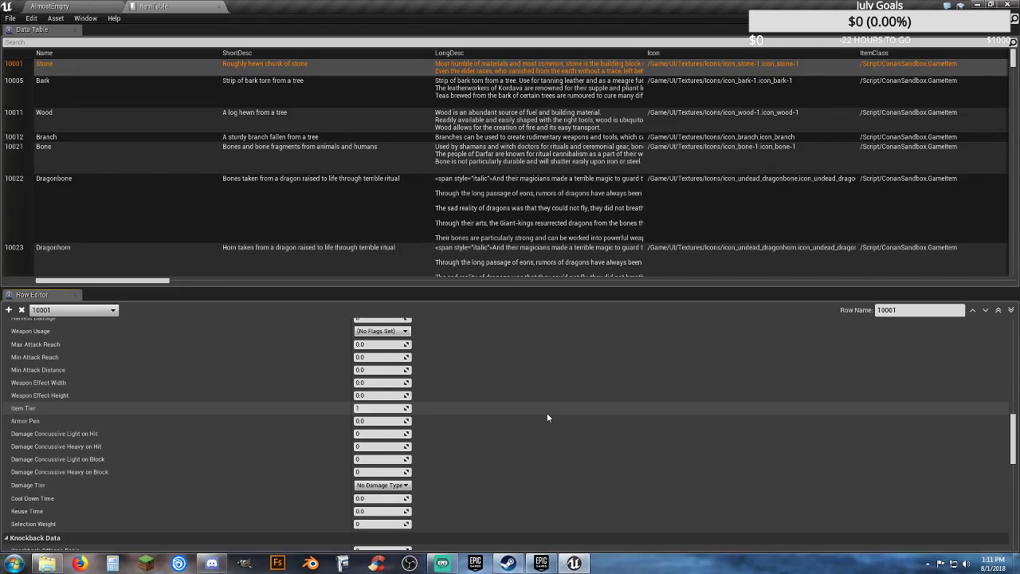
{"action": "scroll", "coordinate": [547, 417], "scroll_direction": "down", "scroll_amount": 7}
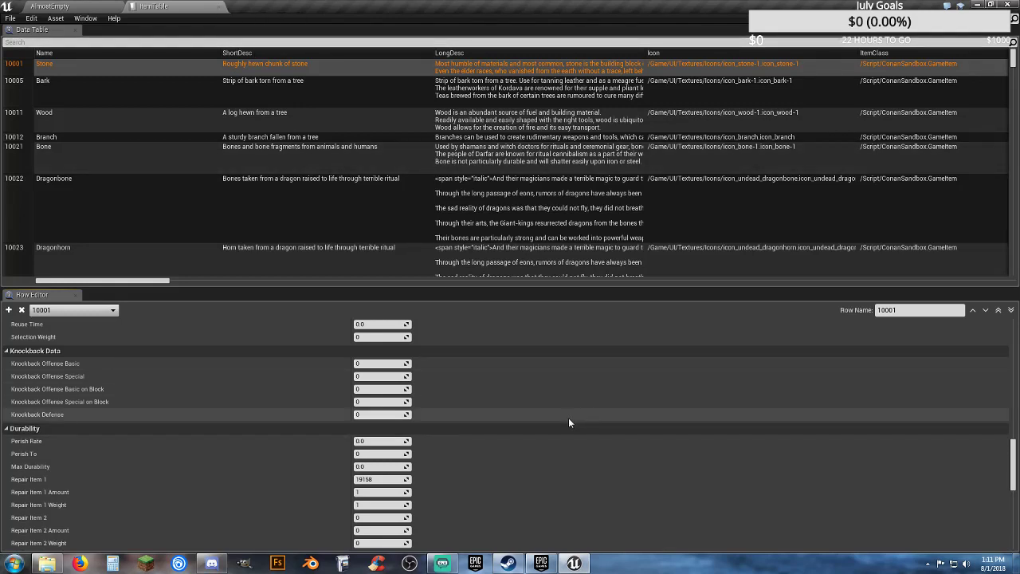
{"action": "scroll", "coordinate": [568, 420], "scroll_direction": "up", "scroll_amount": 1}
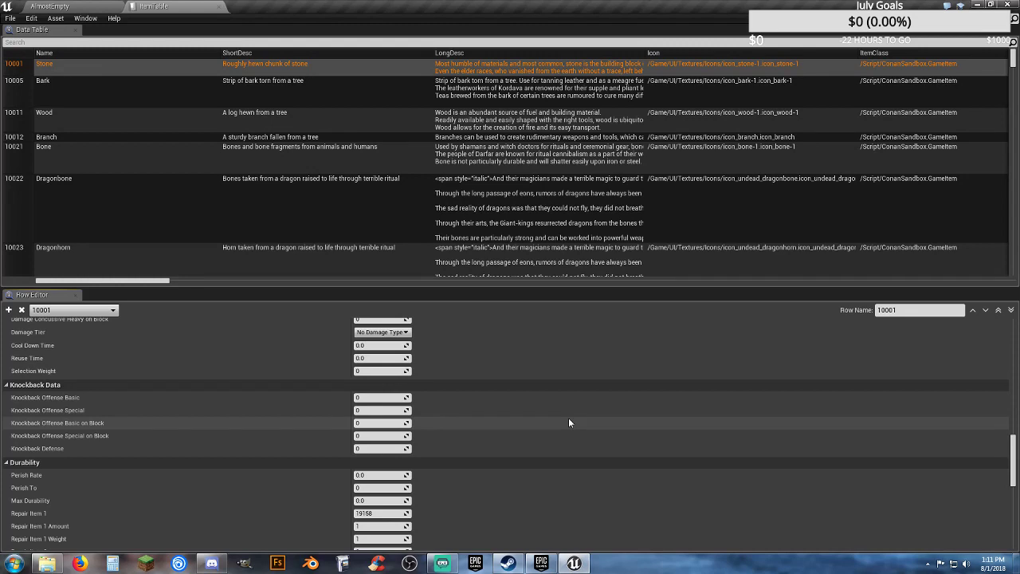
{"action": "scroll", "coordinate": [568, 418], "scroll_direction": "down", "scroll_amount": 4}
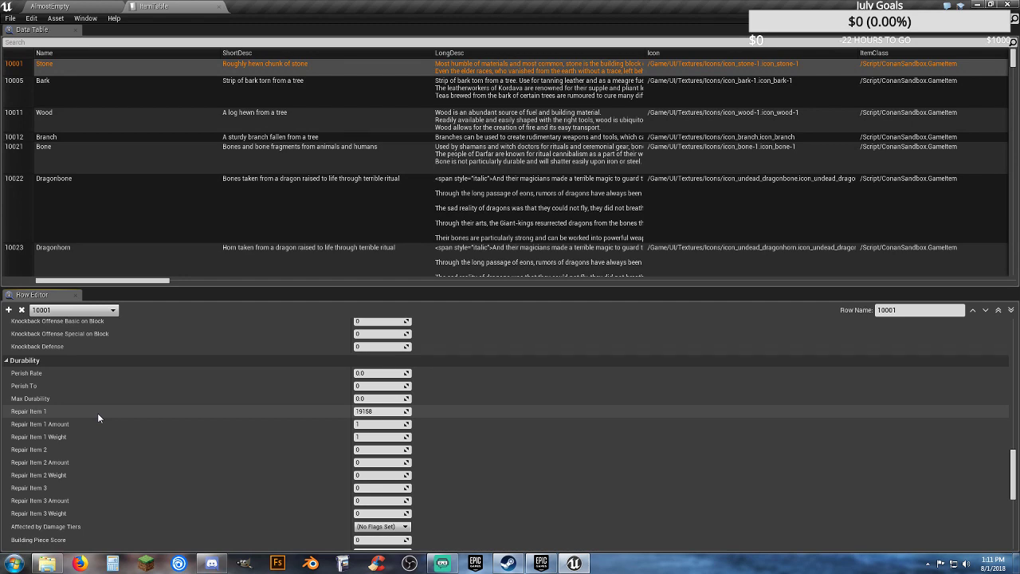
{"action": "scroll", "coordinate": [97, 413], "scroll_direction": "down", "scroll_amount": 2}
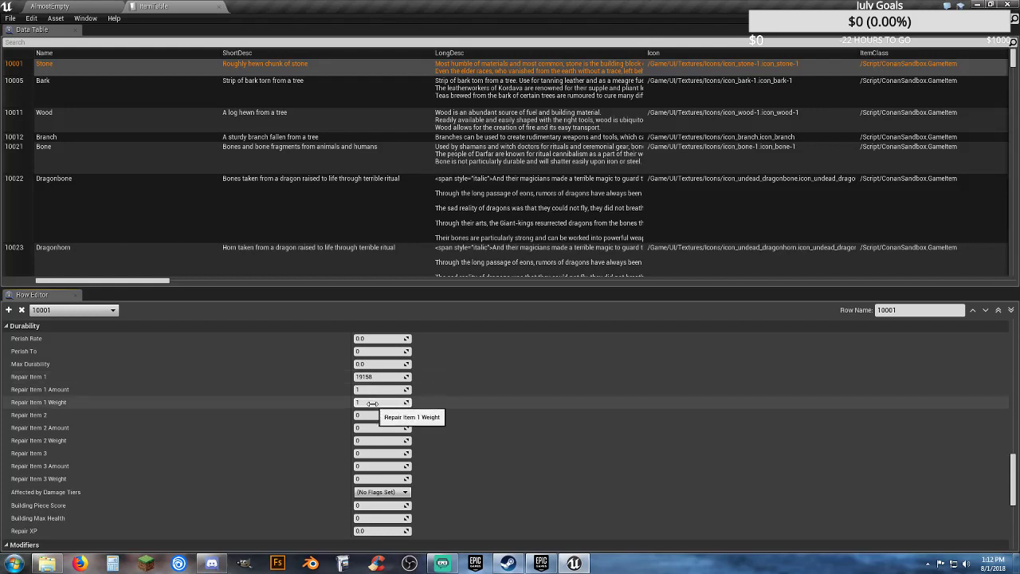
{"action": "scroll", "coordinate": [263, 394], "scroll_direction": "up", "scroll_amount": 2}
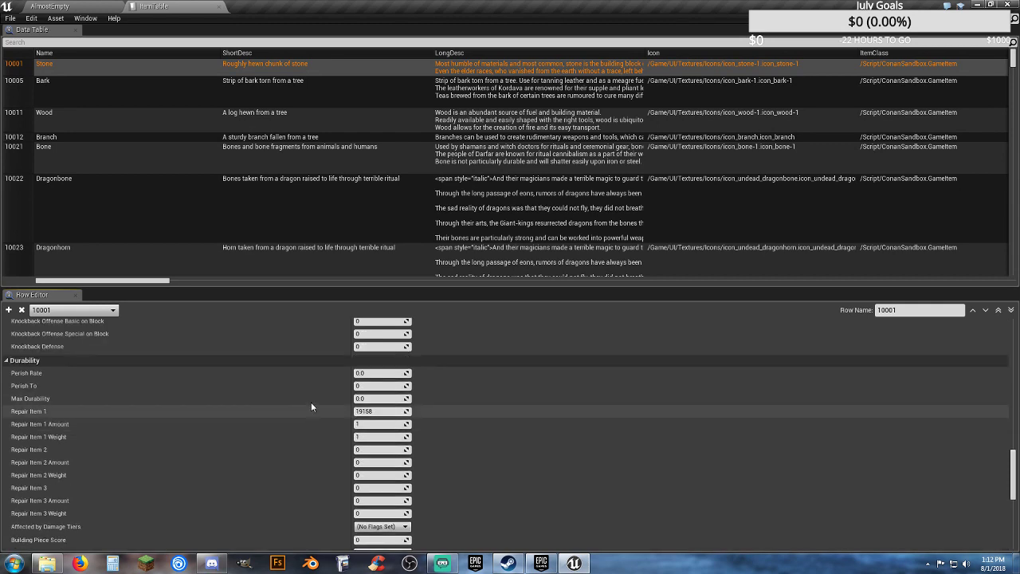
- Search the item table for "mapro" and view the Map Room row's repair item fields
{"action": "left_click", "coordinate": [119, 43]}
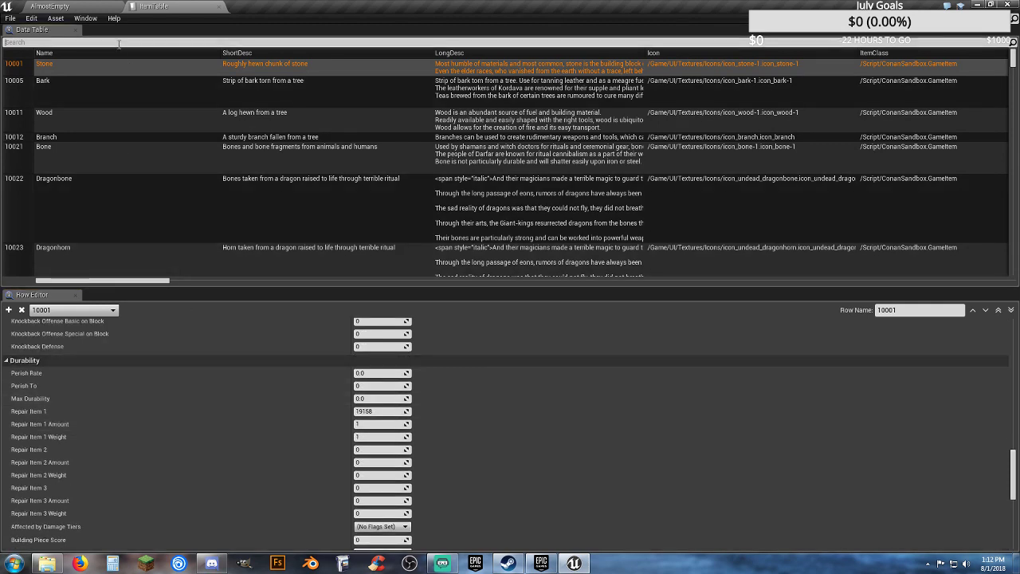
{"action": "type", "text": "ma"}
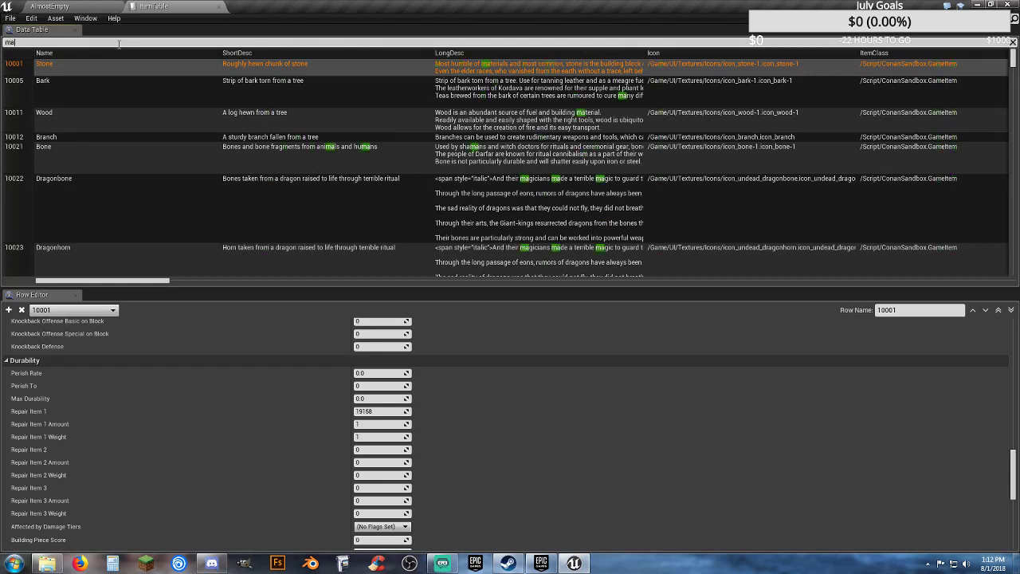
{"action": "type", "text": "pro"}
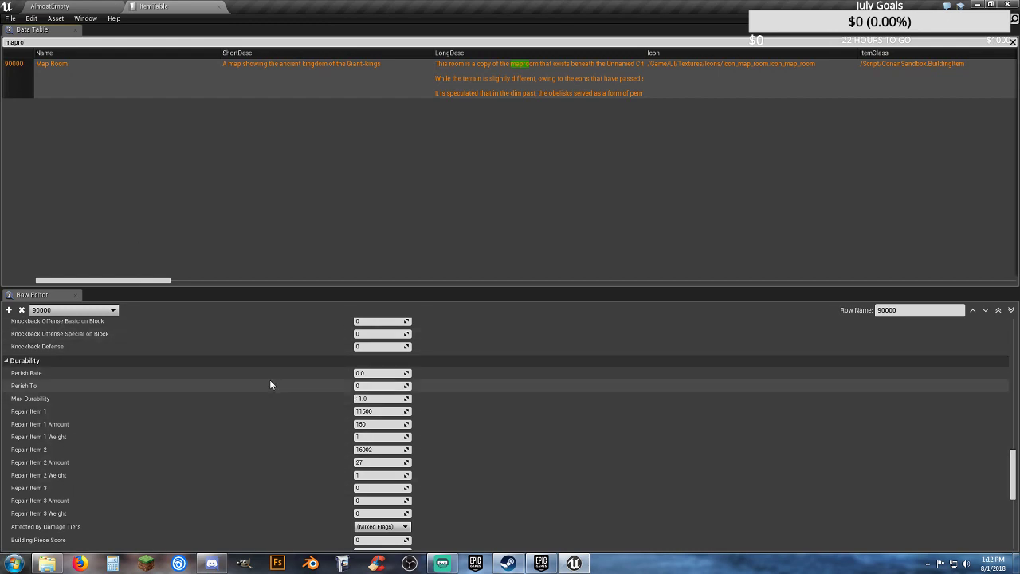
- Close the ItemTable and open the RecipesTable data table from the Recipes folder under Items
{"action": "left_click", "coordinate": [217, 6]}
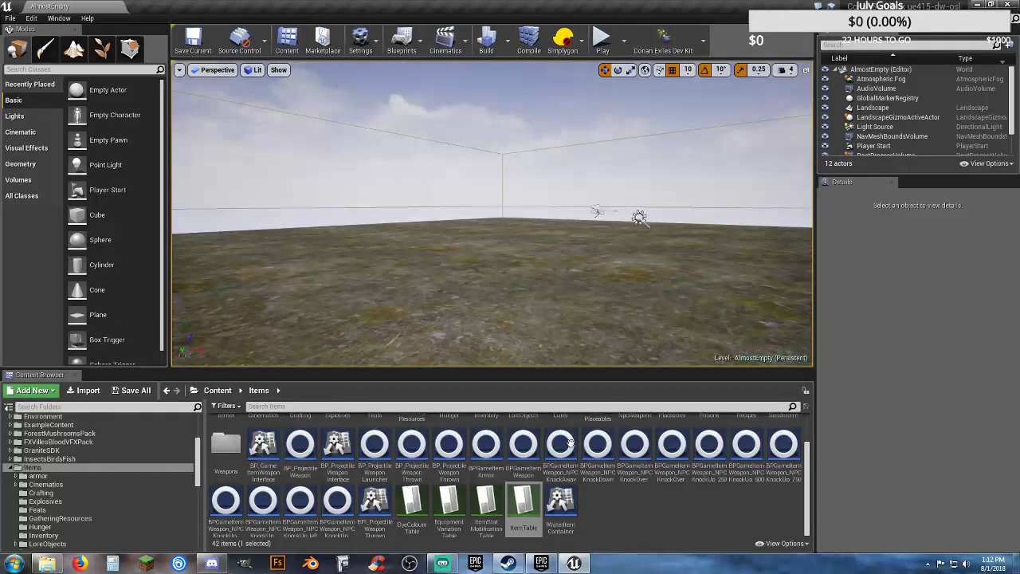
{"action": "left_click", "coordinate": [635, 509]}
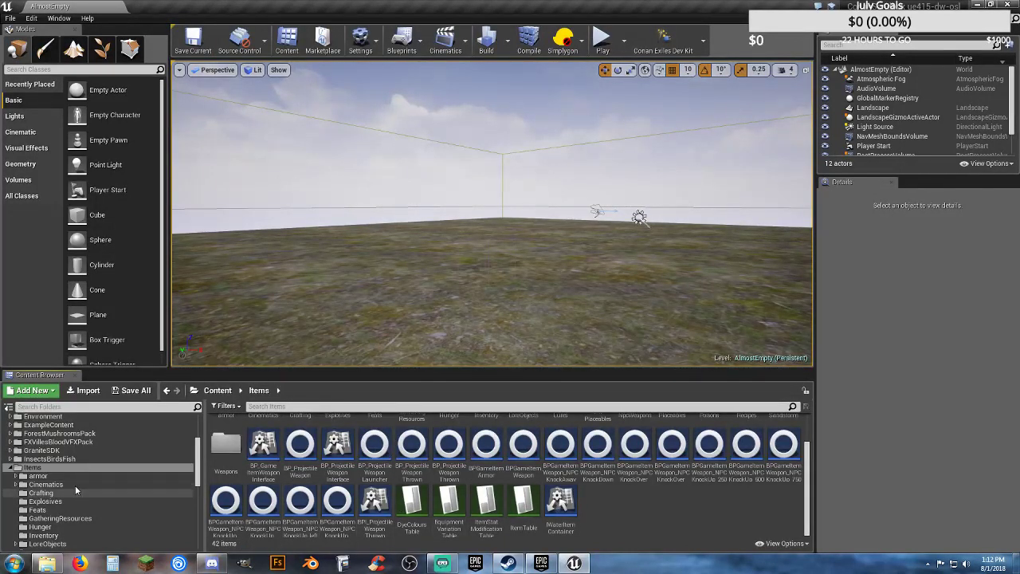
{"action": "scroll", "coordinate": [76, 491], "scroll_direction": "down", "scroll_amount": 3}
{"action": "scroll", "coordinate": [74, 491], "scroll_direction": "down", "scroll_amount": 1}
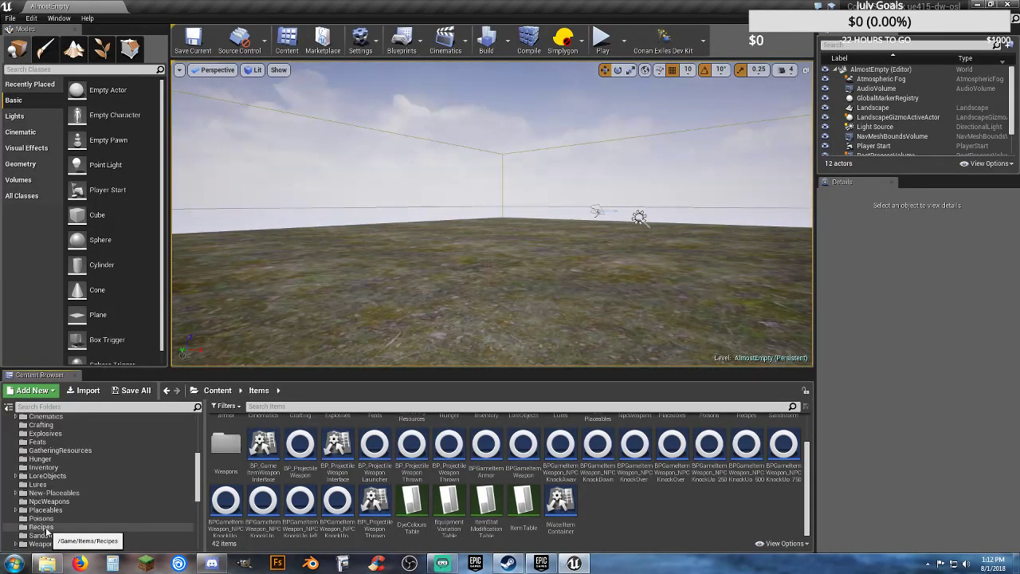
{"action": "left_click", "coordinate": [44, 527]}
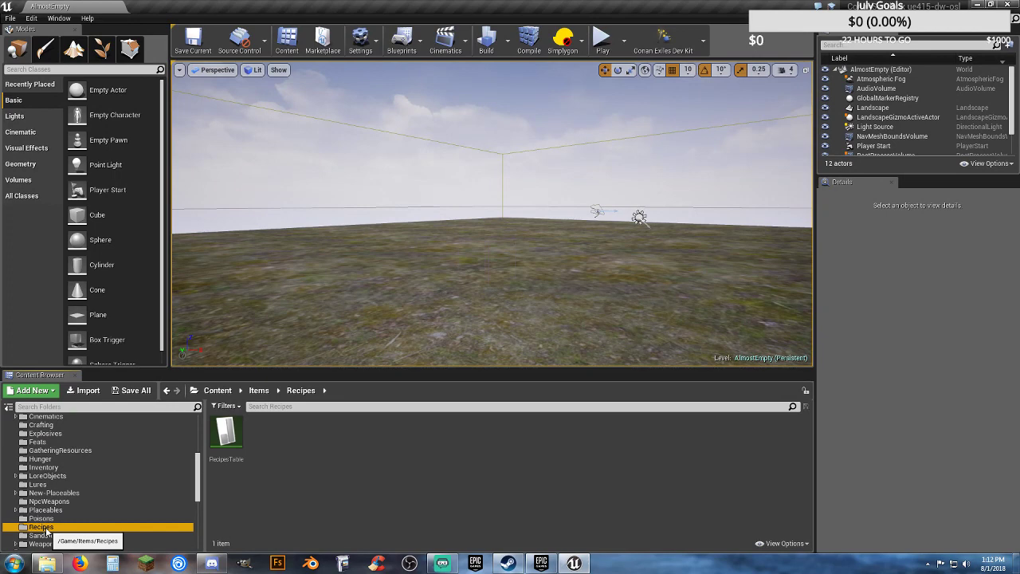
{"action": "double_click", "coordinate": [226, 435]}
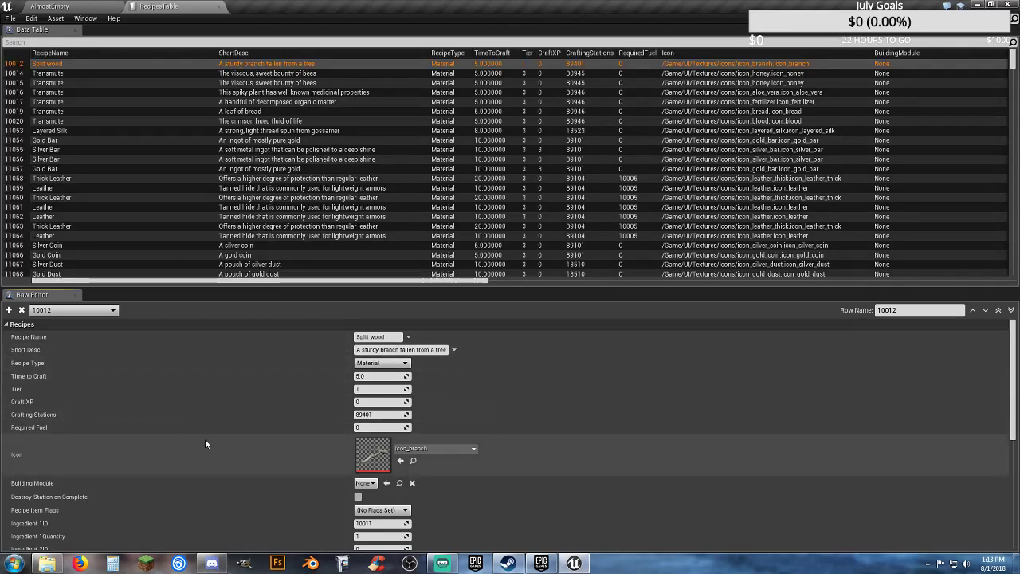
- Examine the Split wood recipe's ingredient, result, thrall and recipe-enabled fields in the recipes table
{"action": "scroll", "coordinate": [234, 437], "scroll_direction": "down", "scroll_amount": 3}
{"action": "scroll", "coordinate": [233, 436], "scroll_direction": "down", "scroll_amount": 3}
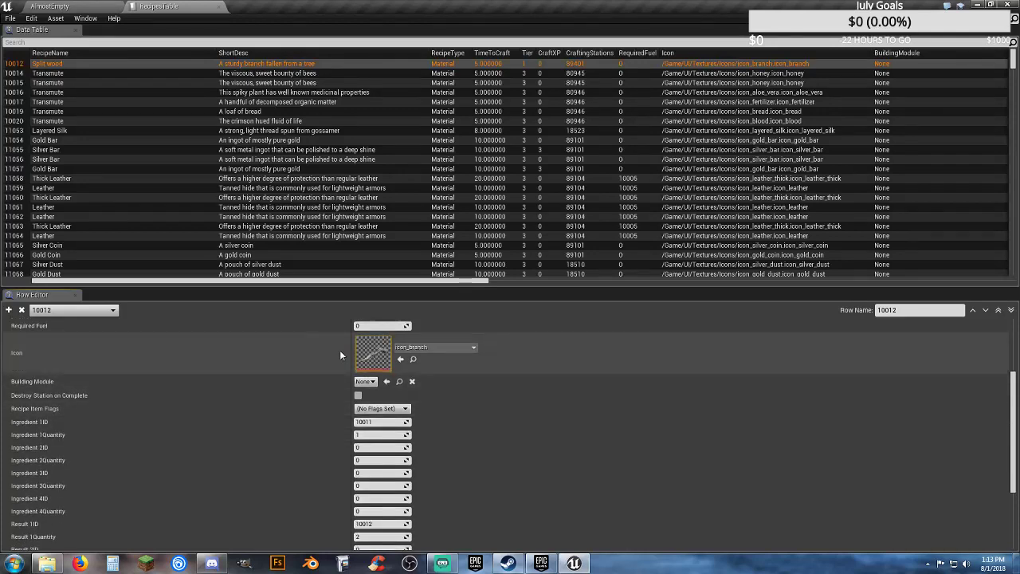
{"action": "scroll", "coordinate": [265, 370], "scroll_direction": "down", "scroll_amount": 2}
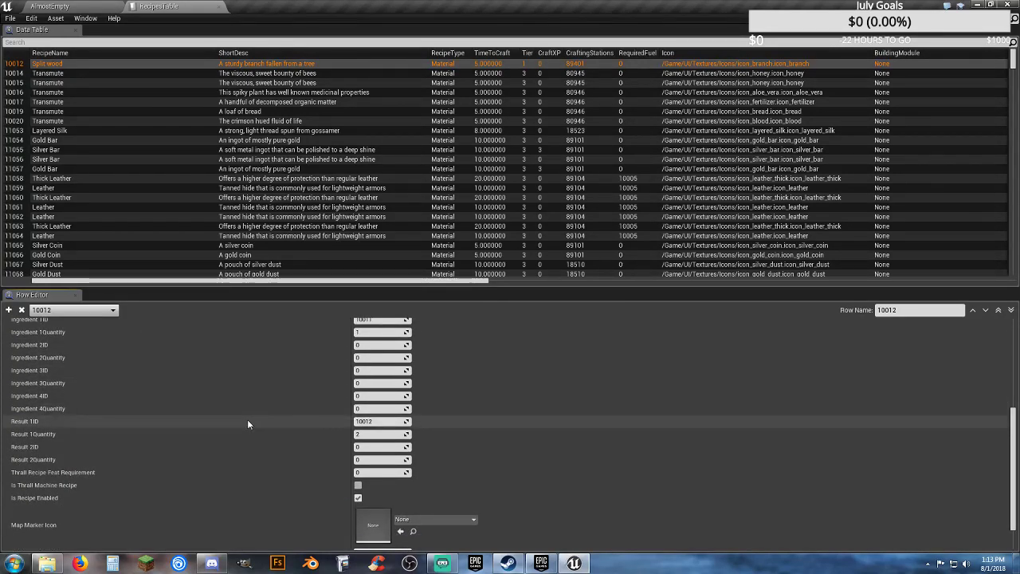
{"action": "scroll", "coordinate": [246, 379], "scroll_direction": "up", "scroll_amount": 1}
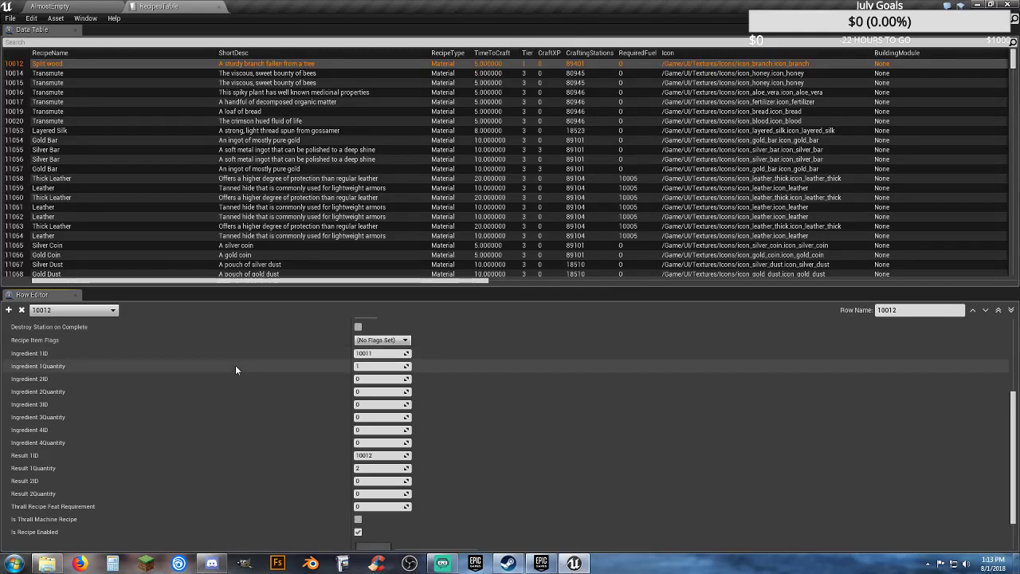
{"action": "scroll", "coordinate": [235, 365], "scroll_direction": "down", "scroll_amount": 2}
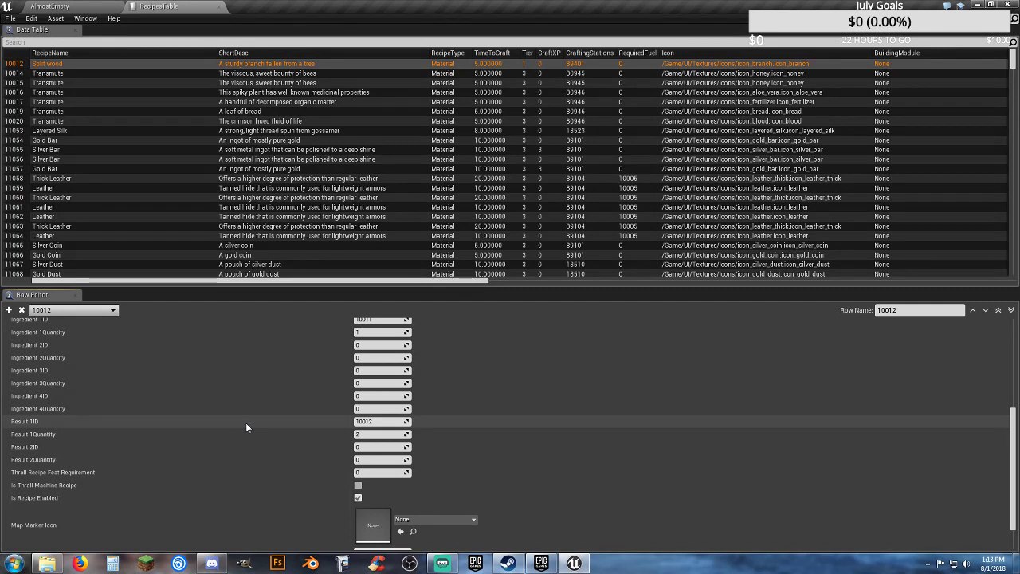
{"action": "scroll", "coordinate": [245, 428], "scroll_direction": "up", "scroll_amount": 2}
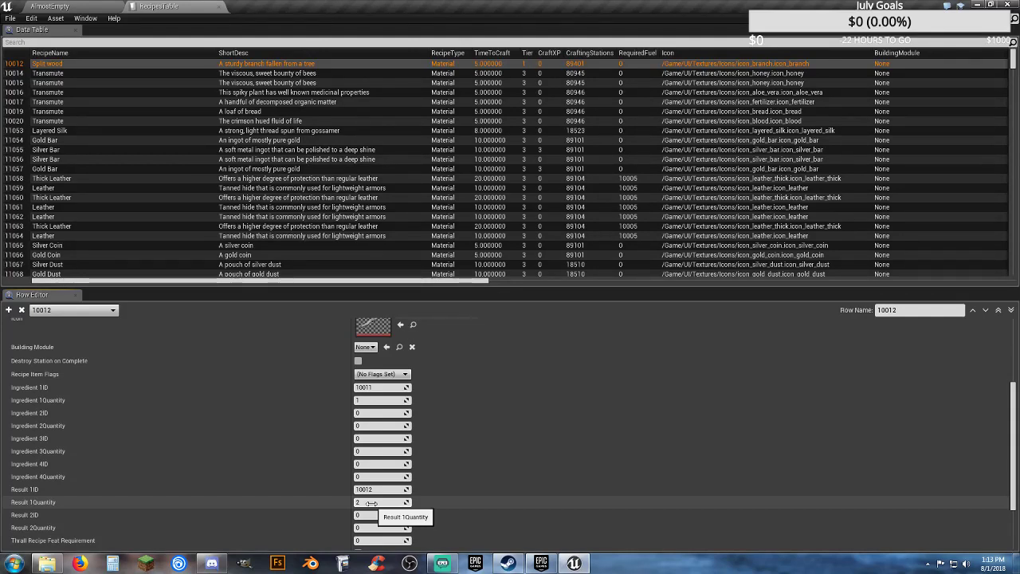
{"action": "scroll", "coordinate": [273, 466], "scroll_direction": "down", "scroll_amount": 3}
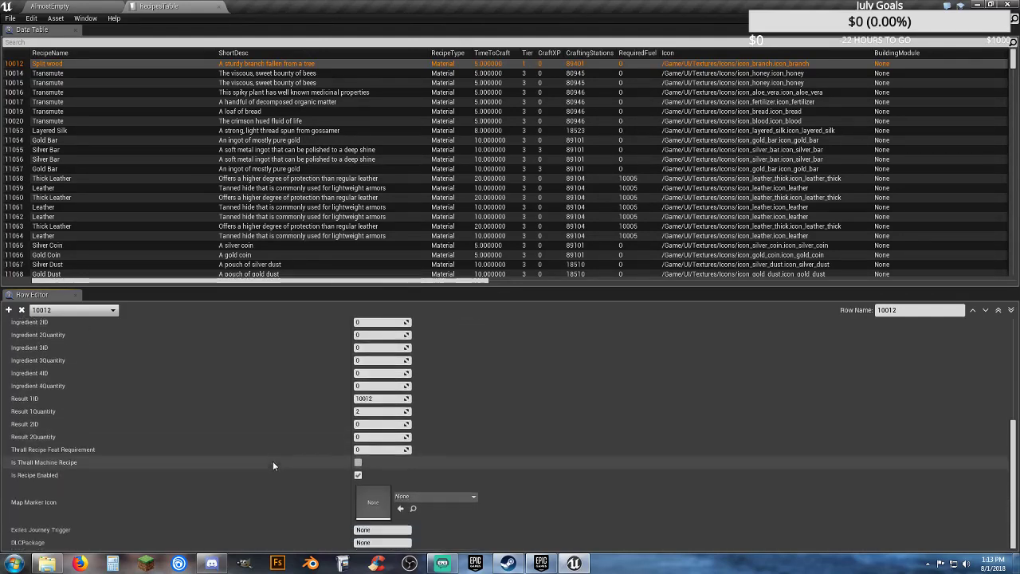
- Close the RecipesTable and open the Weapons folder under Items, expanding its subfolders in the folder tree
{"action": "left_click", "coordinate": [219, 7]}
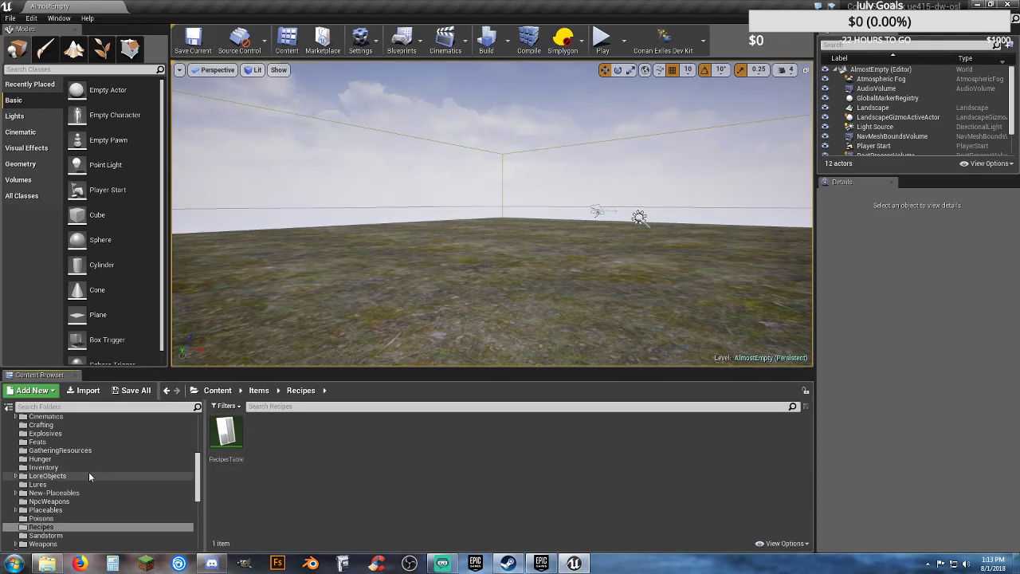
{"action": "scroll", "coordinate": [86, 477], "scroll_direction": "down", "scroll_amount": 2}
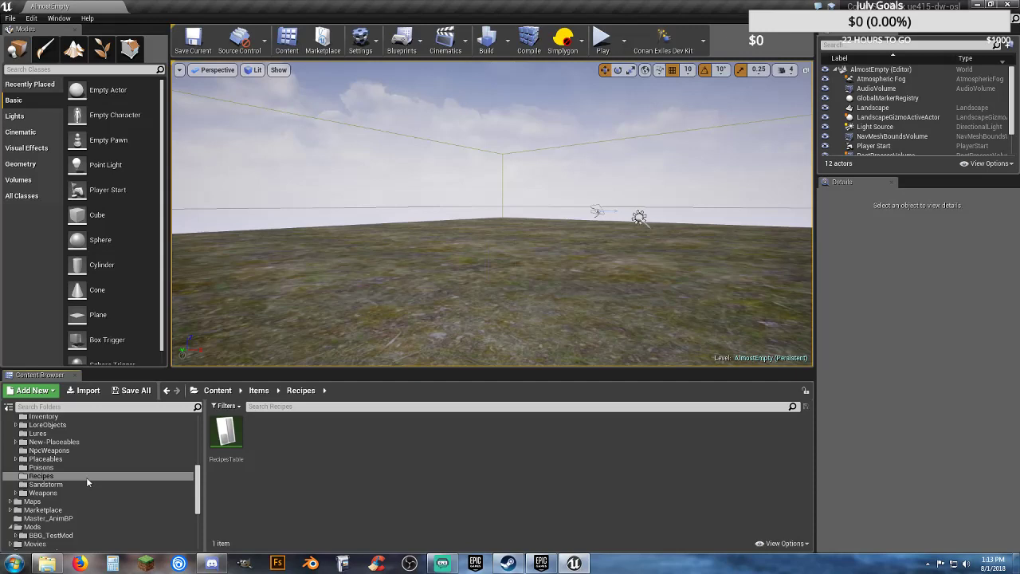
{"action": "left_click", "coordinate": [35, 493]}
{"action": "left_click", "coordinate": [15, 493]}
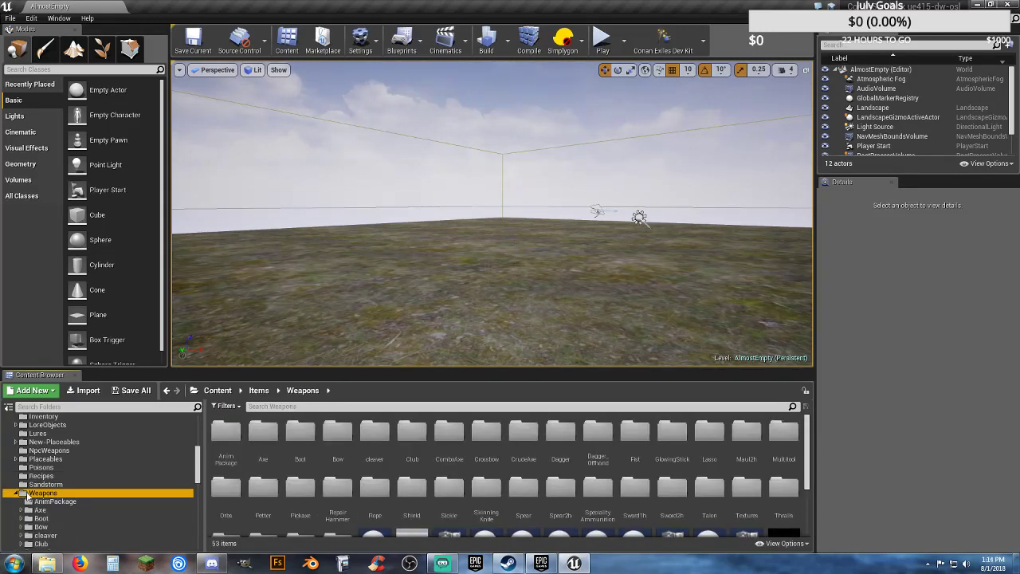
{"action": "scroll", "coordinate": [95, 497], "scroll_direction": "down", "scroll_amount": 1}
{"action": "scroll", "coordinate": [77, 493], "scroll_direction": "down", "scroll_amount": 1}
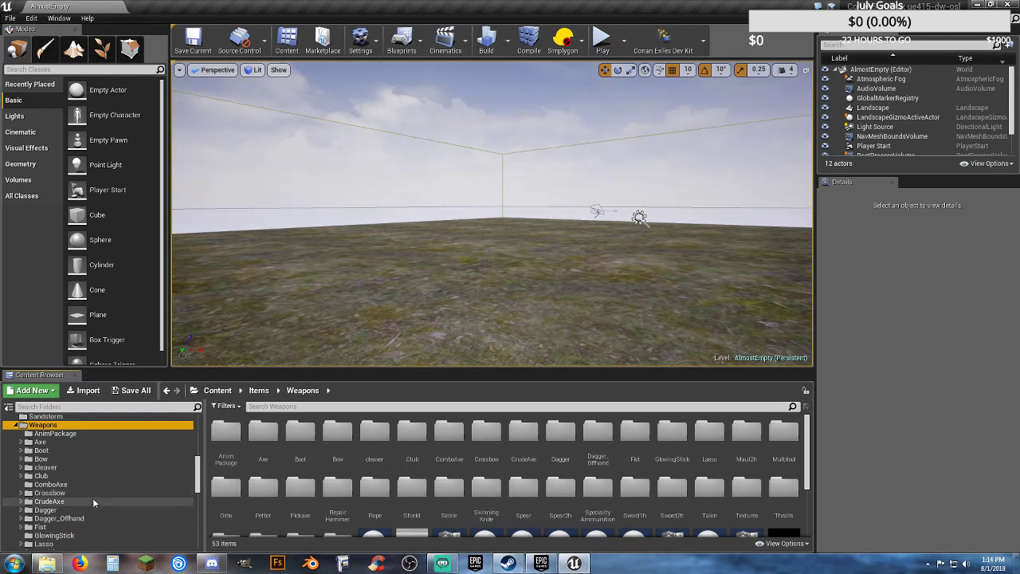
- Open the Sword1h folder inside the Weapons folder
{"action": "scroll", "coordinate": [92, 497], "scroll_direction": "down", "scroll_amount": 1}
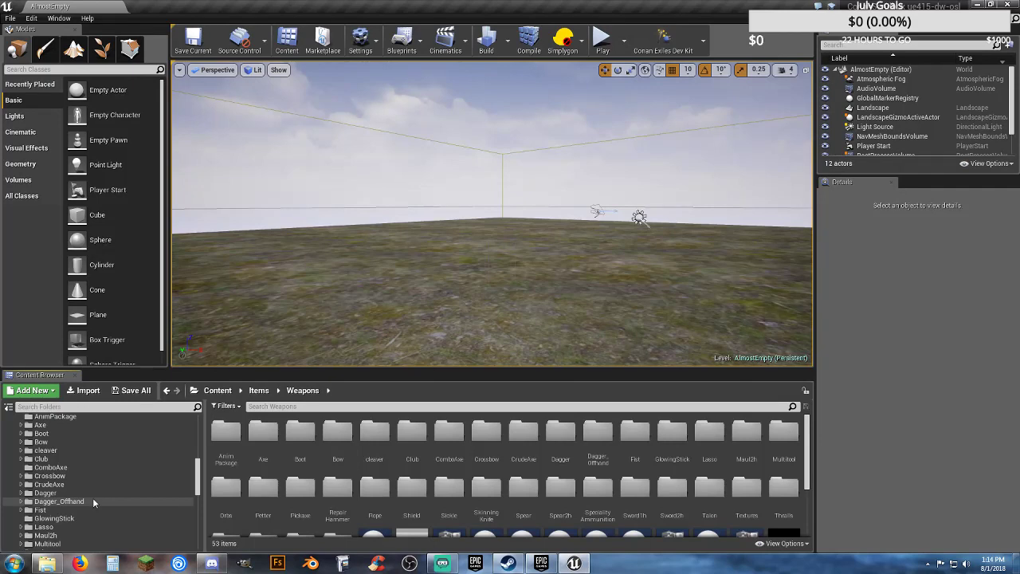
{"action": "scroll", "coordinate": [93, 498], "scroll_direction": "down", "scroll_amount": 5}
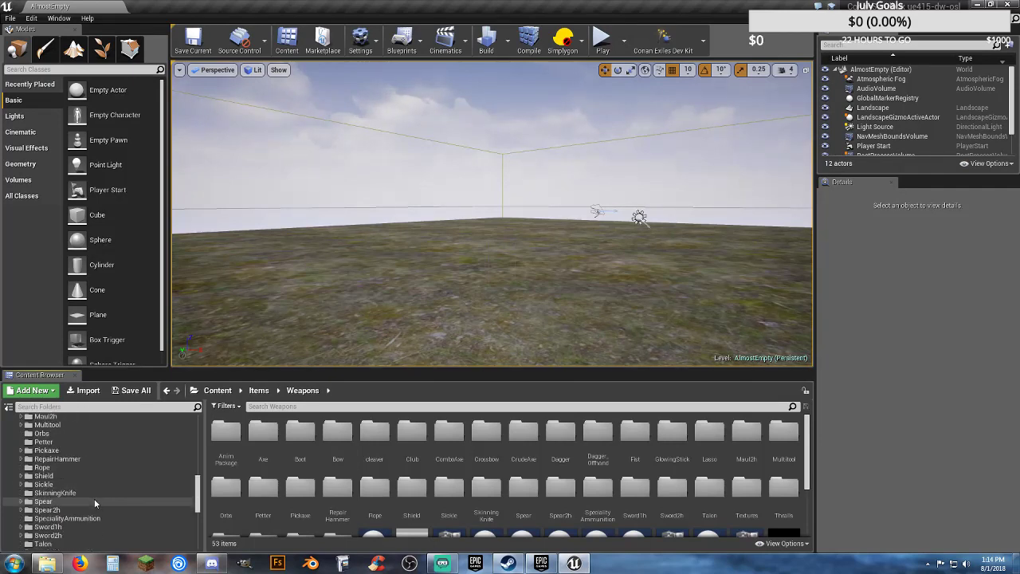
{"action": "scroll", "coordinate": [94, 498], "scroll_direction": "down", "scroll_amount": 1}
{"action": "left_click", "coordinate": [82, 508]}
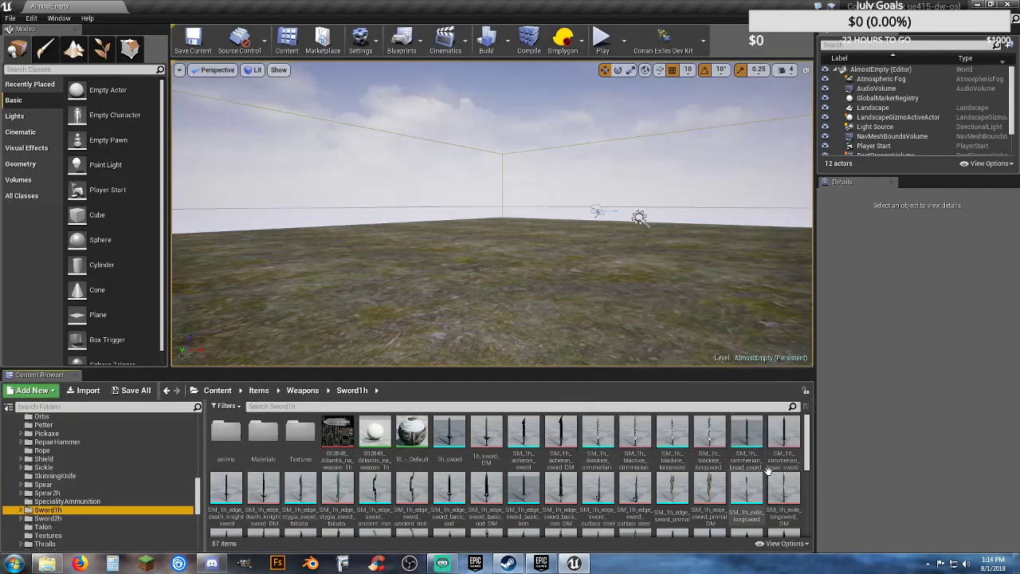
- Look through the one-handed sword meshes, icons and textures in the Sword1h folder and the neighbouring weapon folders in the tree
{"action": "scroll", "coordinate": [769, 470], "scroll_direction": "down", "scroll_amount": 1}
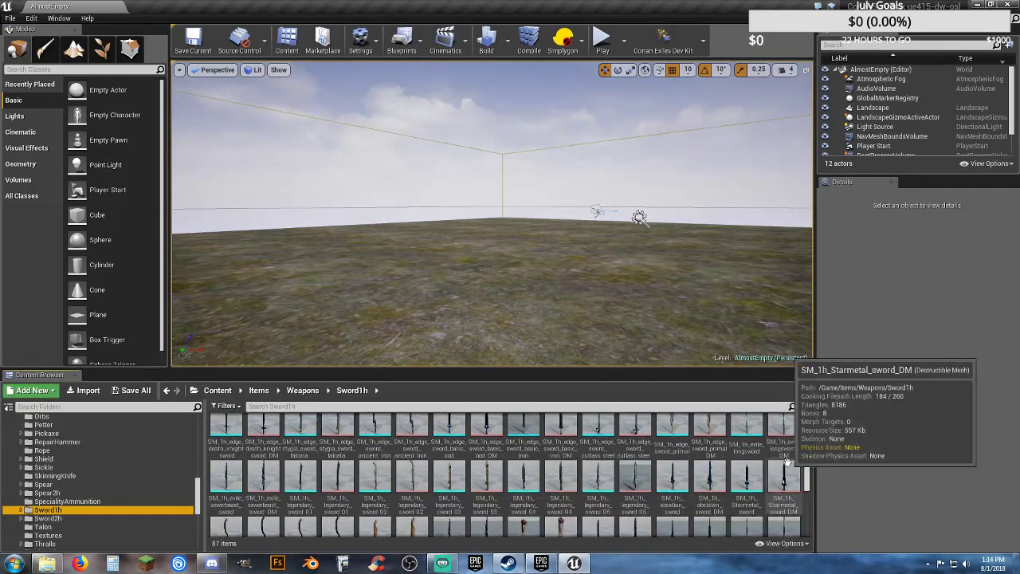
{"action": "scroll", "coordinate": [787, 463], "scroll_direction": "down", "scroll_amount": 2}
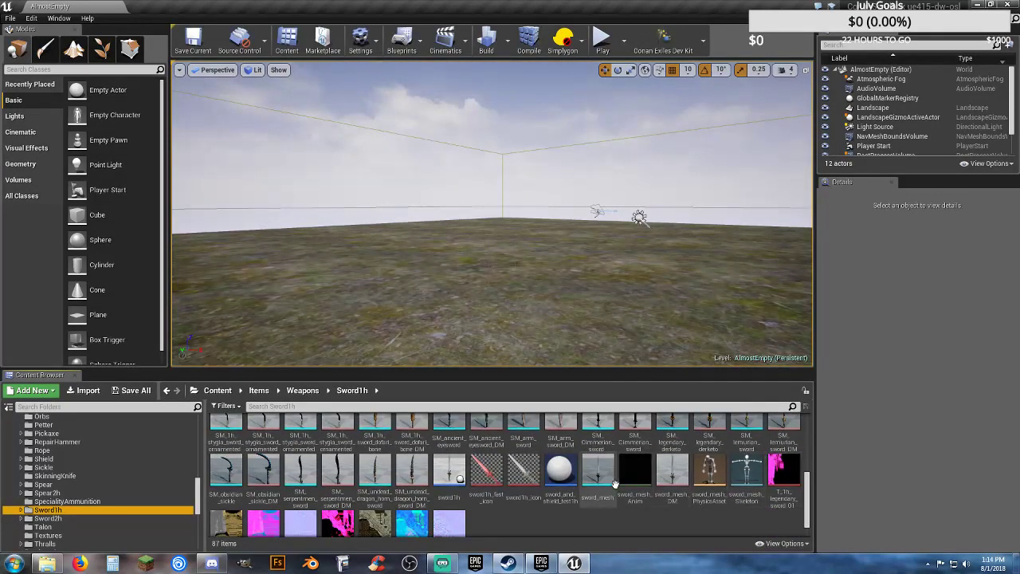
{"action": "scroll", "coordinate": [627, 498], "scroll_direction": "down", "scroll_amount": 1}
{"action": "scroll", "coordinate": [630, 499], "scroll_direction": "up", "scroll_amount": 1}
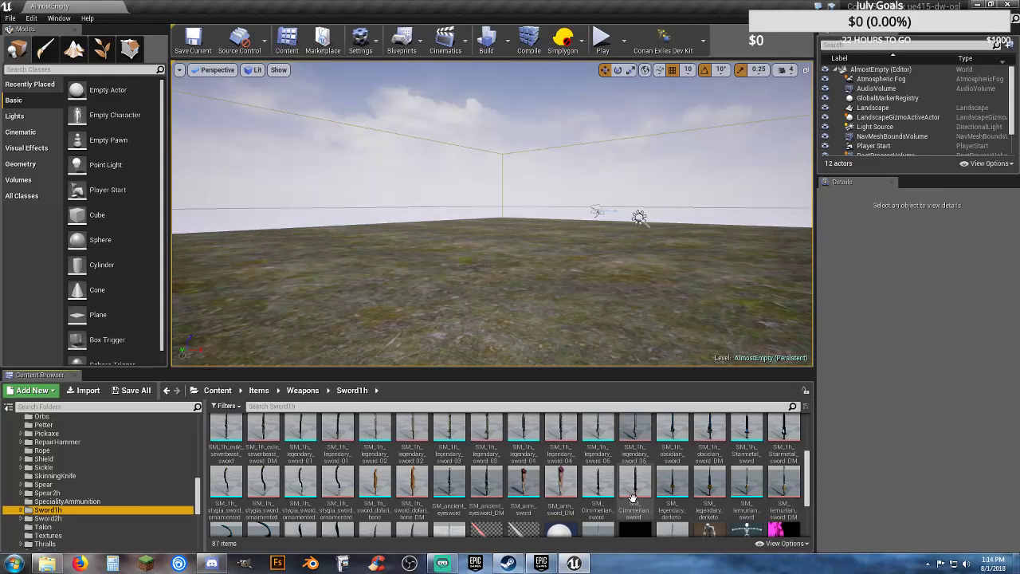
{"action": "scroll", "coordinate": [633, 498], "scroll_direction": "up", "scroll_amount": 4}
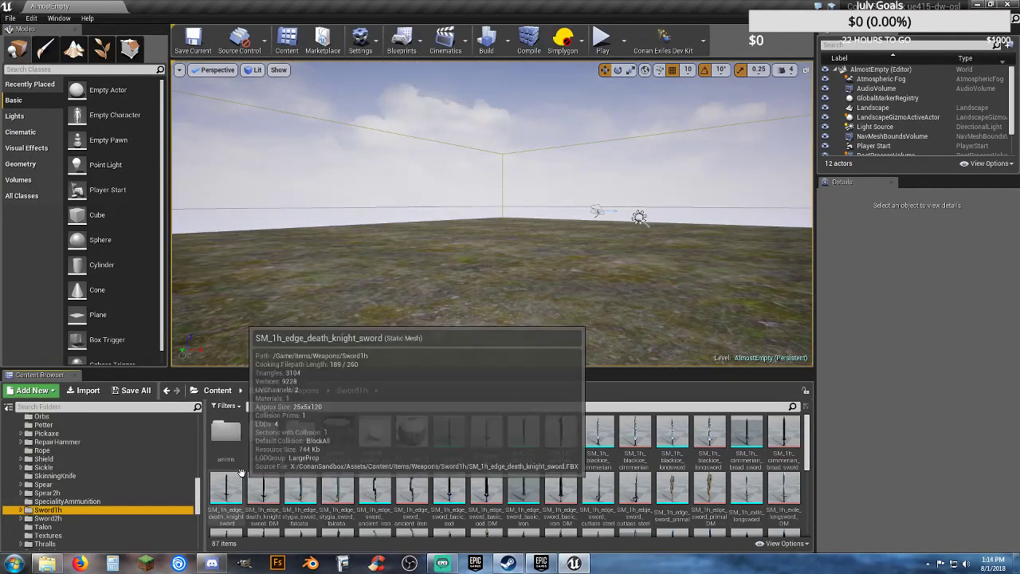
{"action": "scroll", "coordinate": [92, 486], "scroll_direction": "up", "scroll_amount": 1}
{"action": "scroll", "coordinate": [88, 488], "scroll_direction": "down", "scroll_amount": 4}
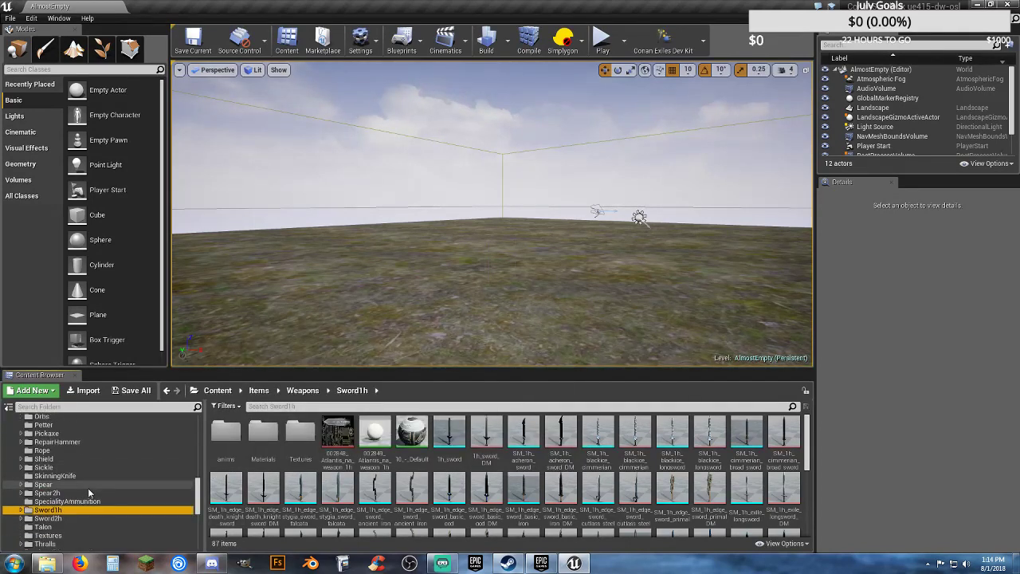
{"action": "scroll", "coordinate": [87, 488], "scroll_direction": "up", "scroll_amount": 4}
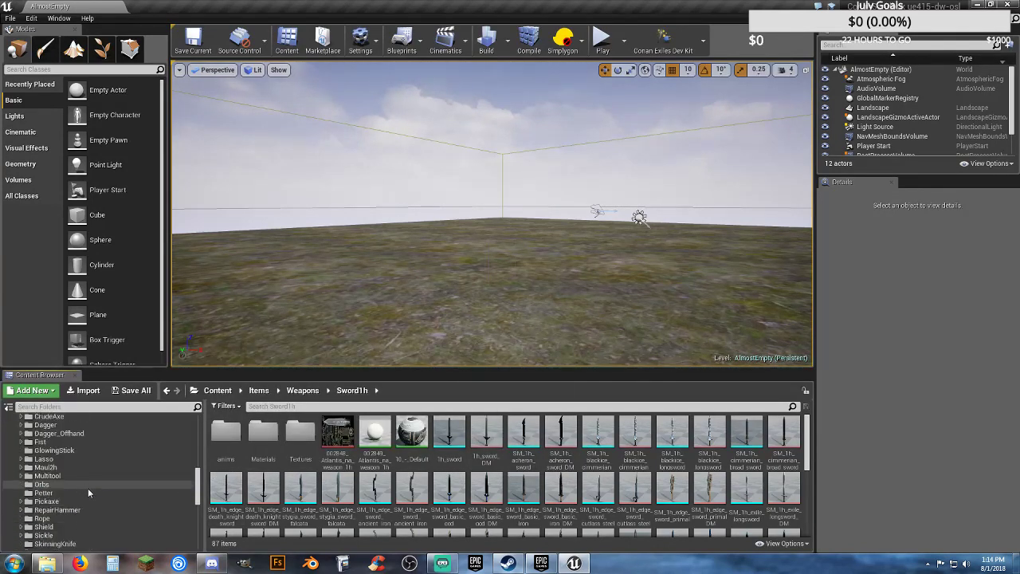
{"action": "scroll", "coordinate": [88, 488], "scroll_direction": "down", "scroll_amount": 3}
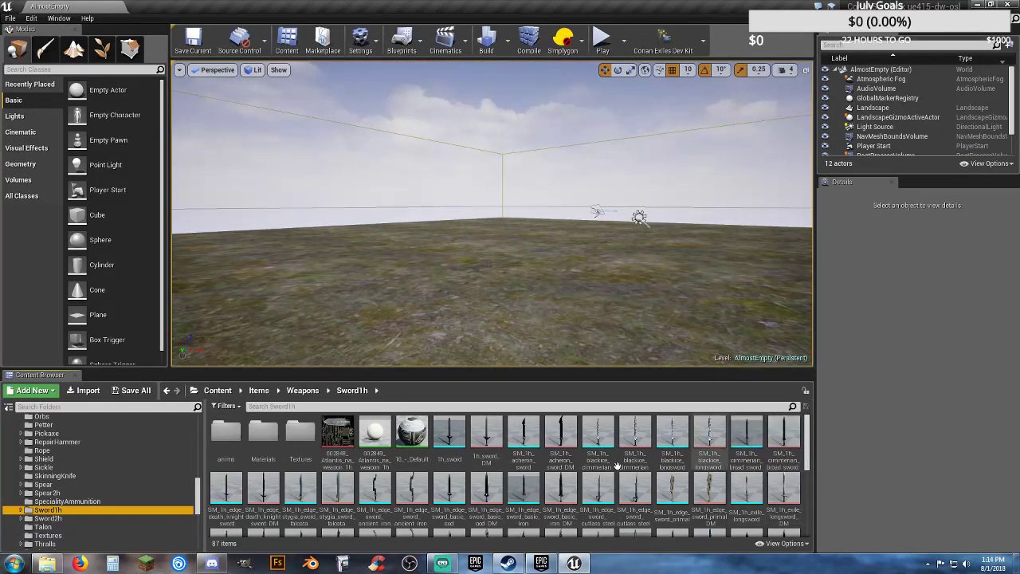
- Examine the asset details of 1h_sword, 1h_sword_DM and the Cimmerian broad sword, plus the legendary sword textures at the folder's end
{"action": "mouse_move", "coordinate": [447, 456]}
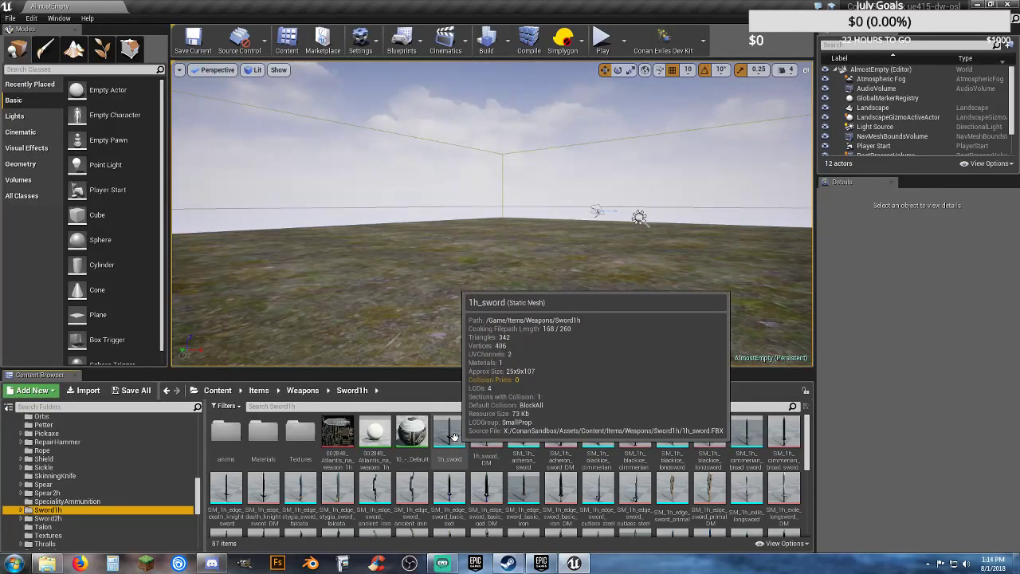
{"action": "mouse_move", "coordinate": [488, 432]}
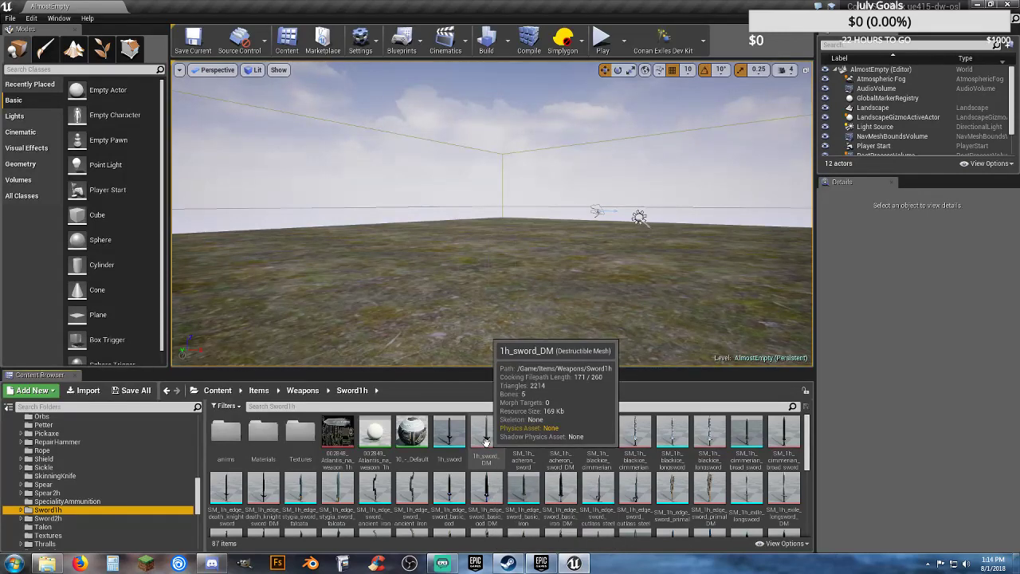
{"action": "mouse_move", "coordinate": [730, 437]}
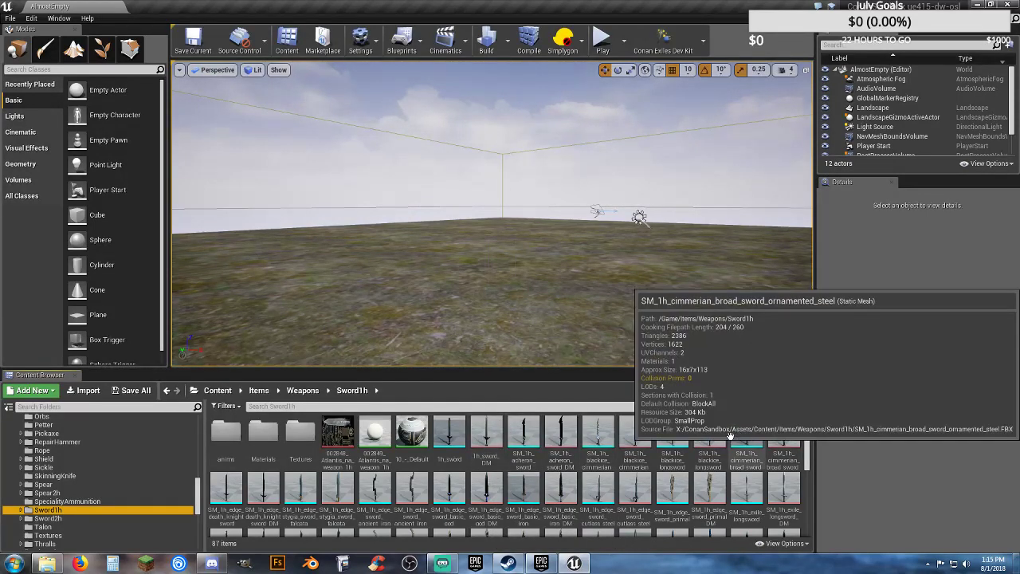
{"action": "scroll", "coordinate": [717, 438], "scroll_direction": "down", "scroll_amount": 3}
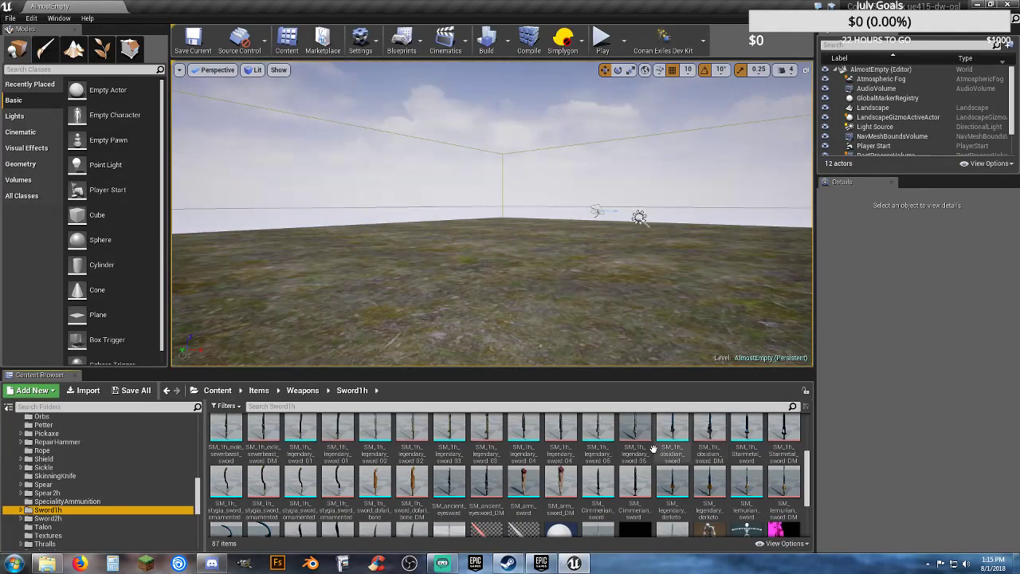
{"action": "scroll", "coordinate": [647, 458], "scroll_direction": "down", "scroll_amount": 1}
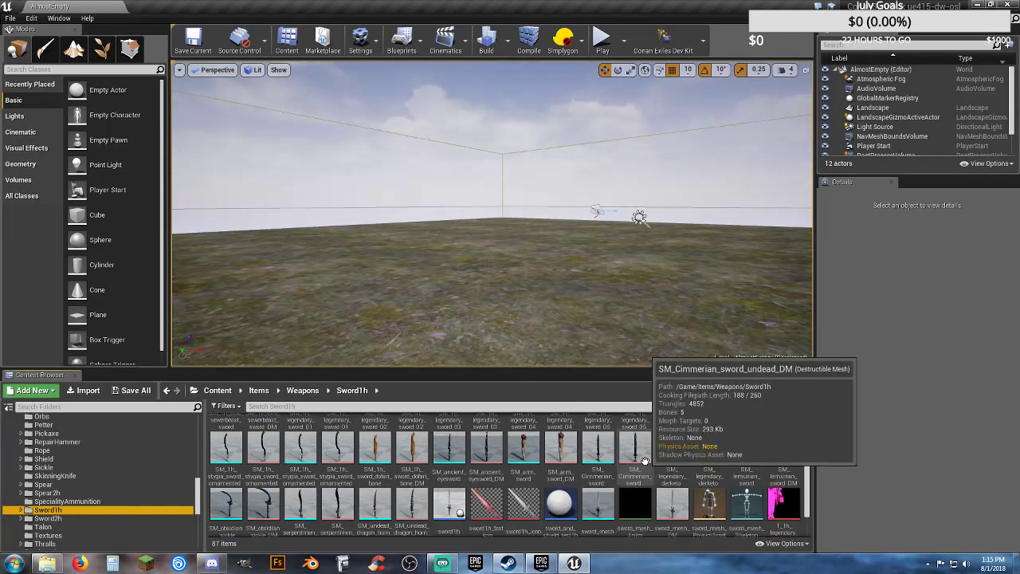
{"action": "scroll", "coordinate": [644, 460], "scroll_direction": "down", "scroll_amount": 2}
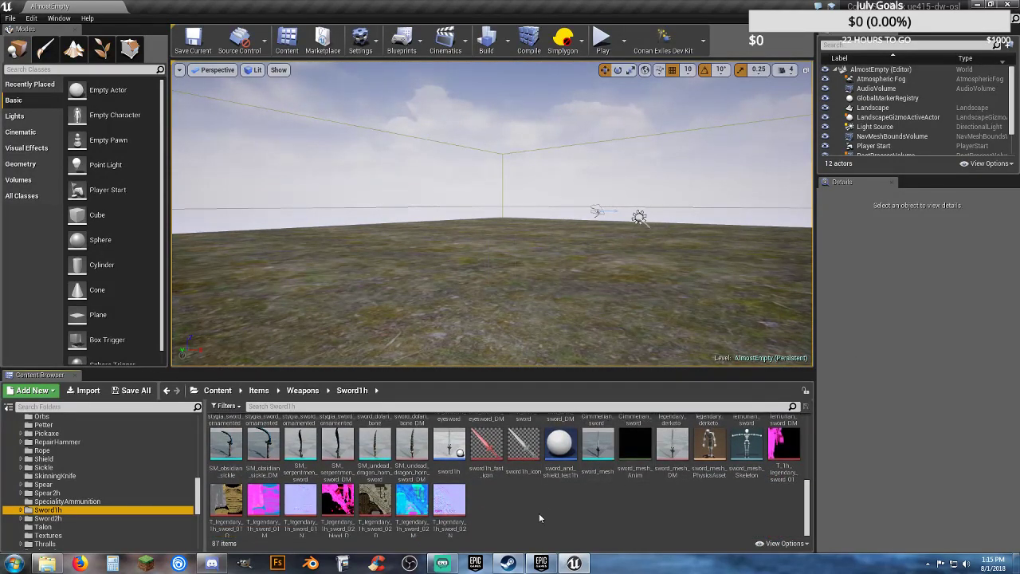
{"action": "left_click", "coordinate": [539, 518]}
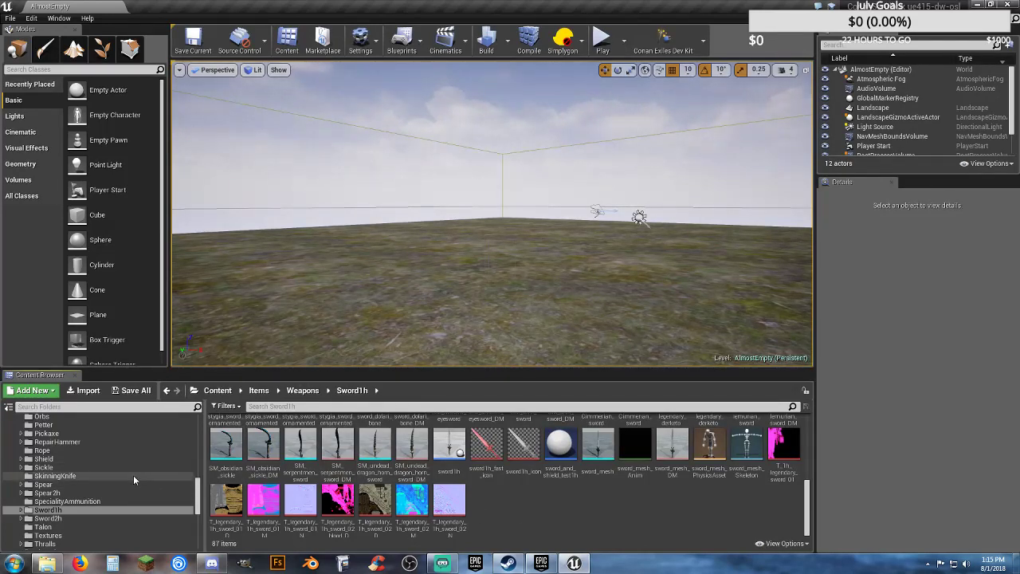
{"action": "scroll", "coordinate": [133, 475], "scroll_direction": "up", "scroll_amount": 2}
{"action": "scroll", "coordinate": [131, 474], "scroll_direction": "down", "scroll_amount": 2}
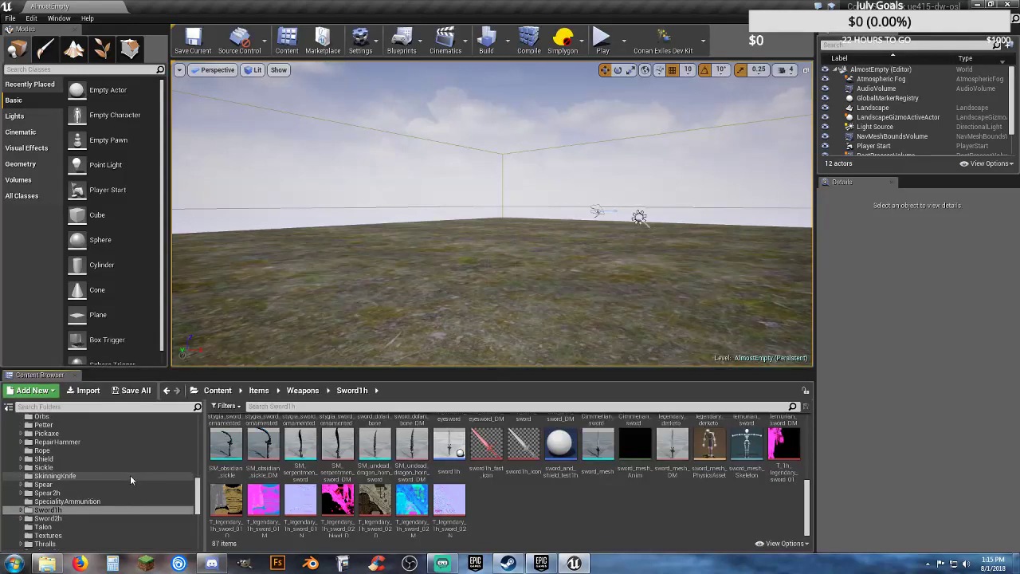